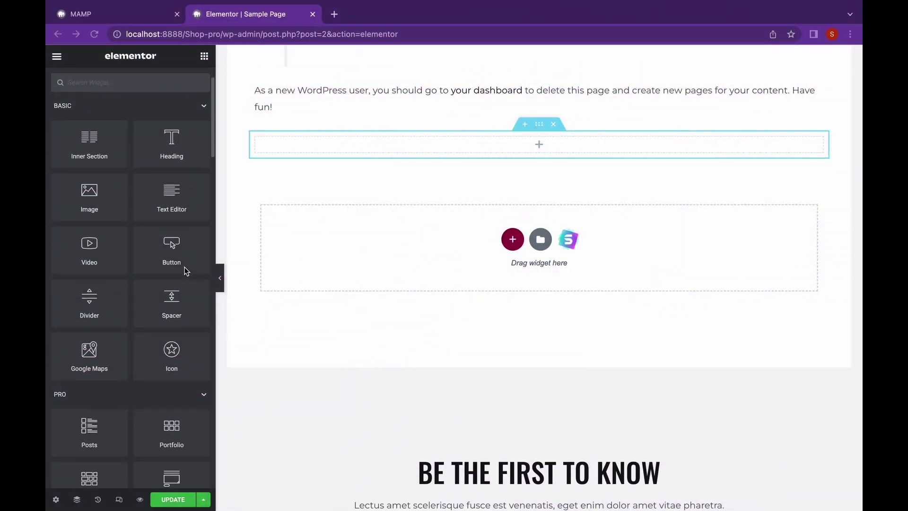
{"action": "scroll", "coordinate": [186, 270], "scroll_direction": "up", "scroll_amount": 2}
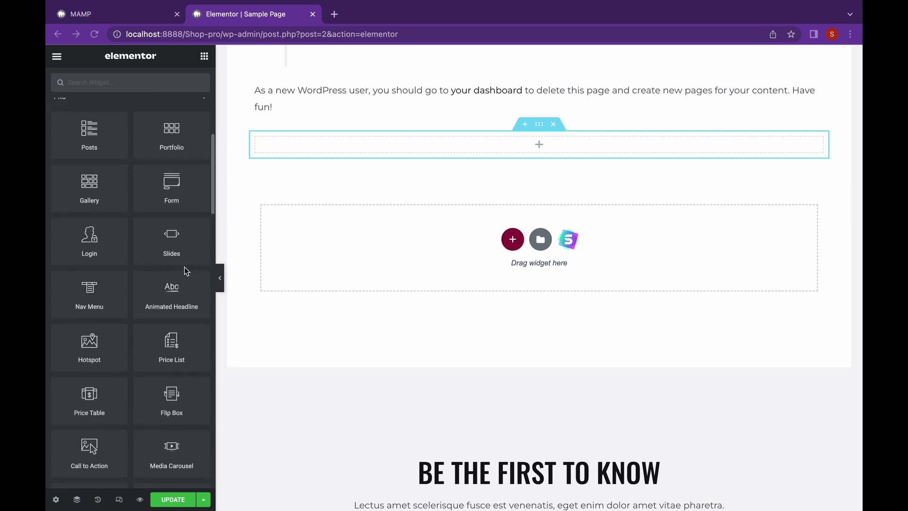
{"action": "scroll", "coordinate": [186, 271], "scroll_direction": "down", "scroll_amount": 3}
{"action": "scroll", "coordinate": [186, 271], "scroll_direction": "down", "scroll_amount": 4}
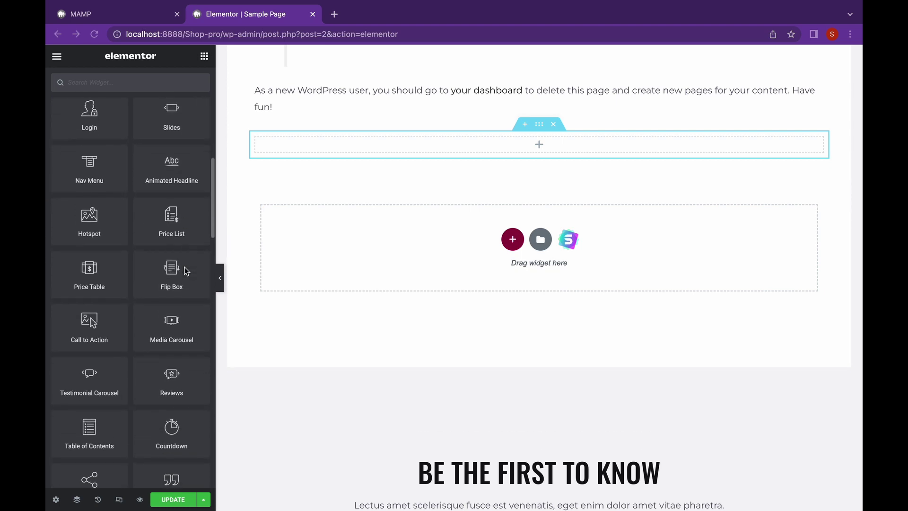
{"action": "scroll", "coordinate": [186, 271], "scroll_direction": "down", "scroll_amount": 2}
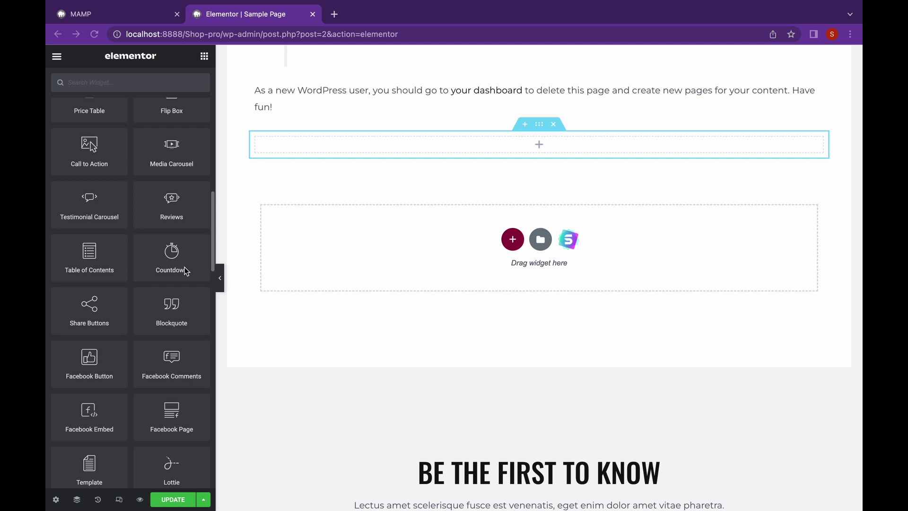
{"action": "scroll", "coordinate": [186, 271], "scroll_direction": "down", "scroll_amount": 3}
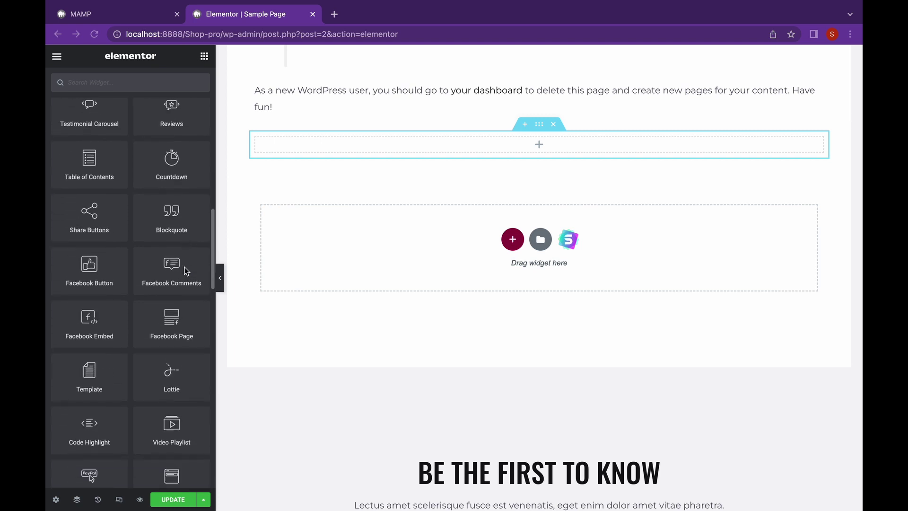
{"action": "scroll", "coordinate": [186, 271], "scroll_direction": "down", "scroll_amount": 1}
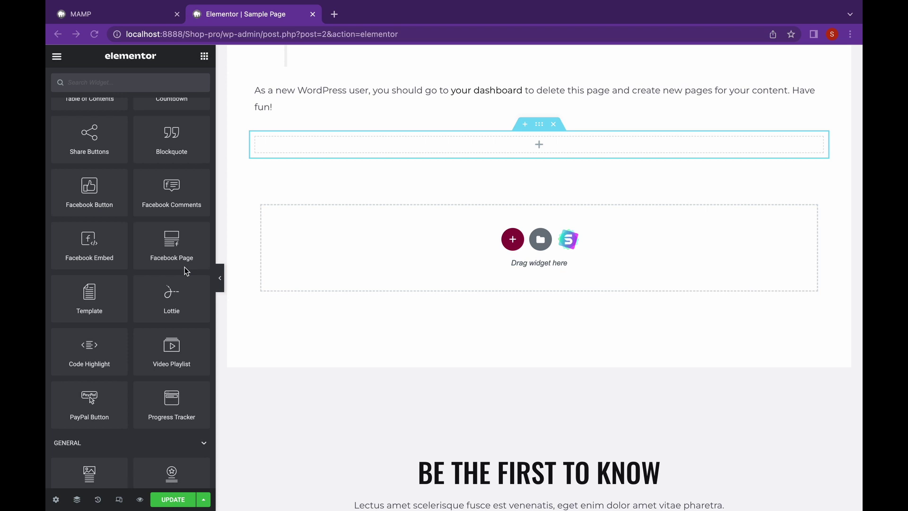
{"action": "scroll", "coordinate": [186, 271], "scroll_direction": "up", "scroll_amount": 2}
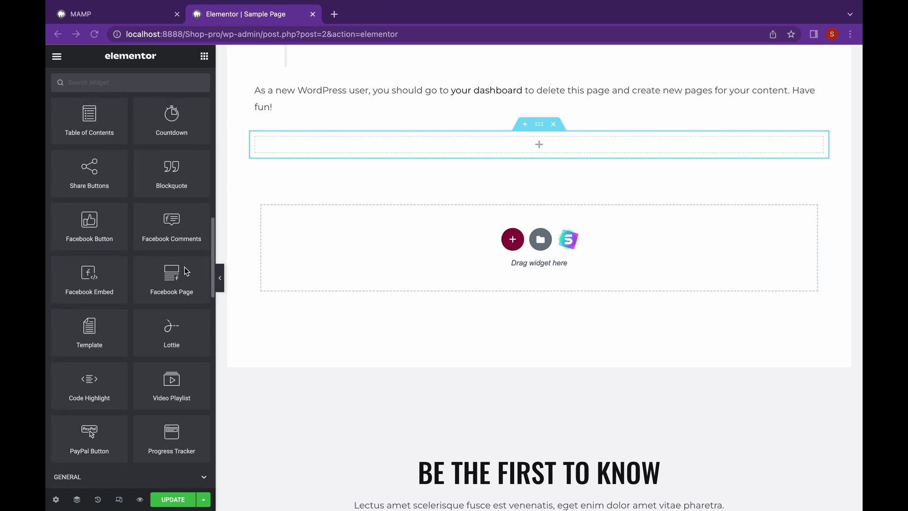
{"action": "scroll", "coordinate": [185, 271], "scroll_direction": "up", "scroll_amount": 6}
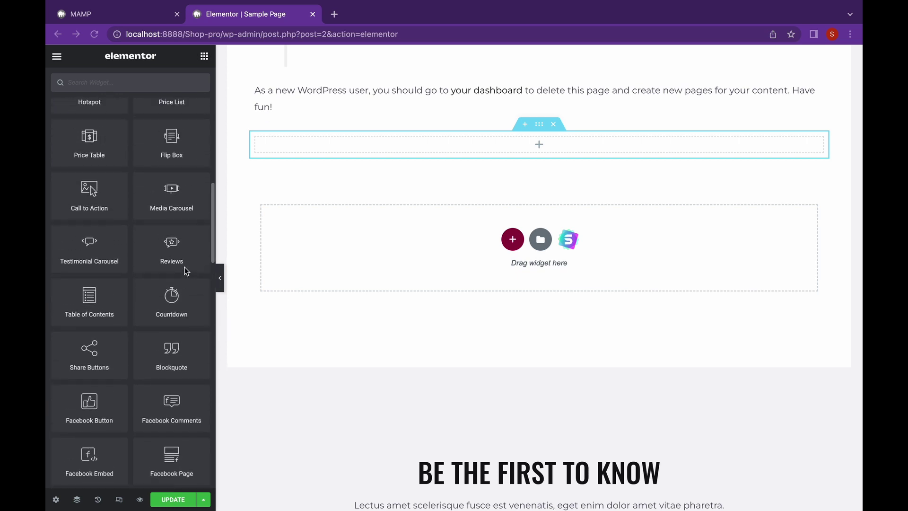
{"action": "scroll", "coordinate": [186, 270], "scroll_direction": "up", "scroll_amount": 3}
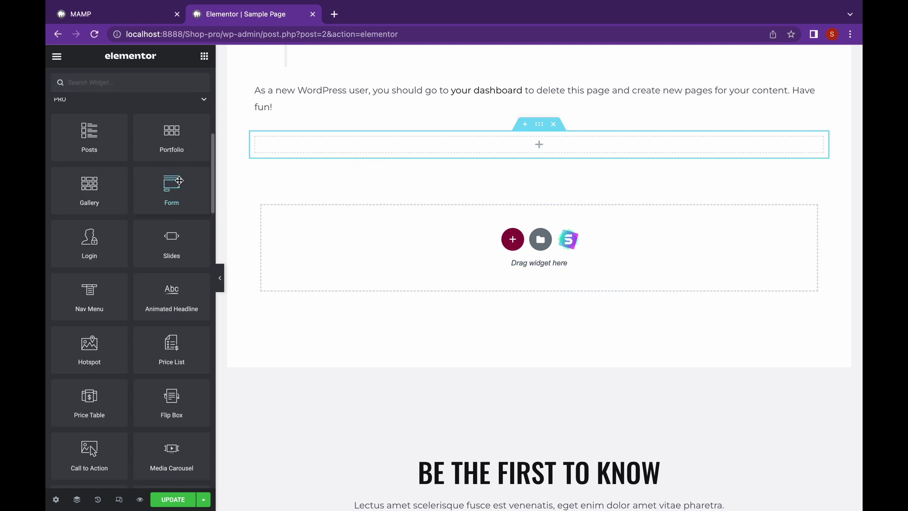
{"action": "left_click_drag", "start_coordinate": [180, 182], "coordinate": [510, 149]}
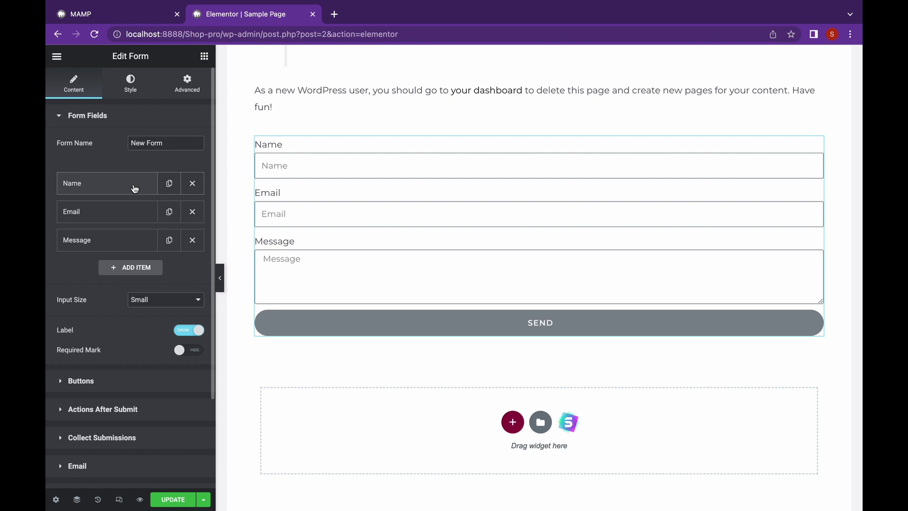
{"action": "left_click_drag", "start_coordinate": [170, 143], "coordinate": [108, 144]}
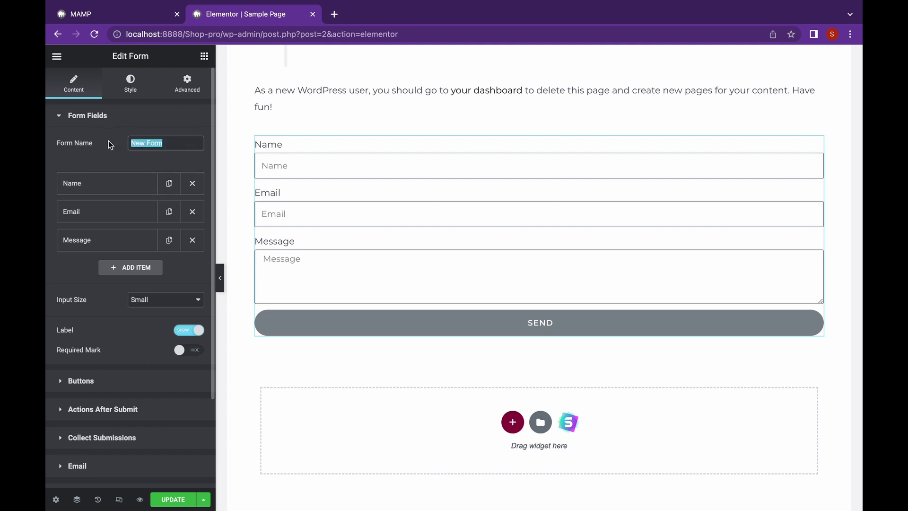
{"action": "type", "text": "Revi"}
{"action": "left_click", "coordinate": [114, 190]}
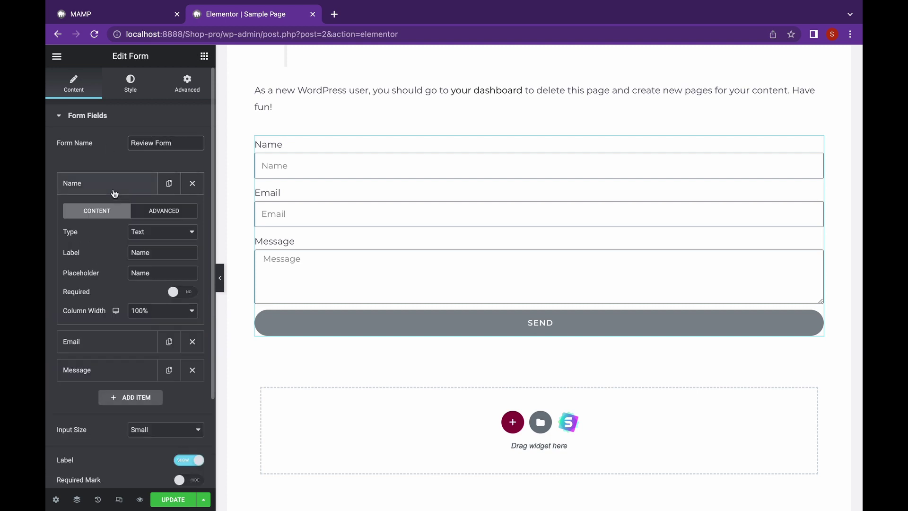
Replace the form with an Animated Headline 'This page is Amazing', highlighting AMAZING with Underline Zigzag.
{"action": "key", "text": "Delete"}
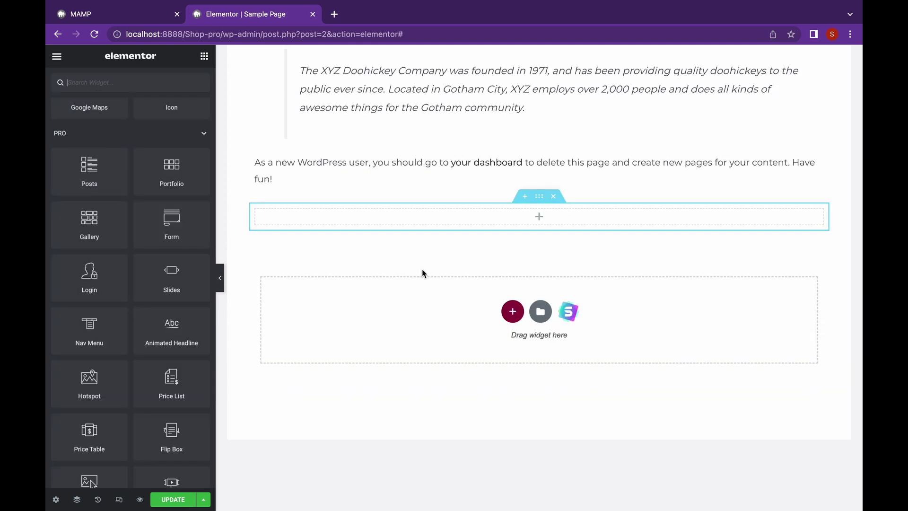
{"action": "left_click_drag", "start_coordinate": [171, 327], "coordinate": [546, 215]}
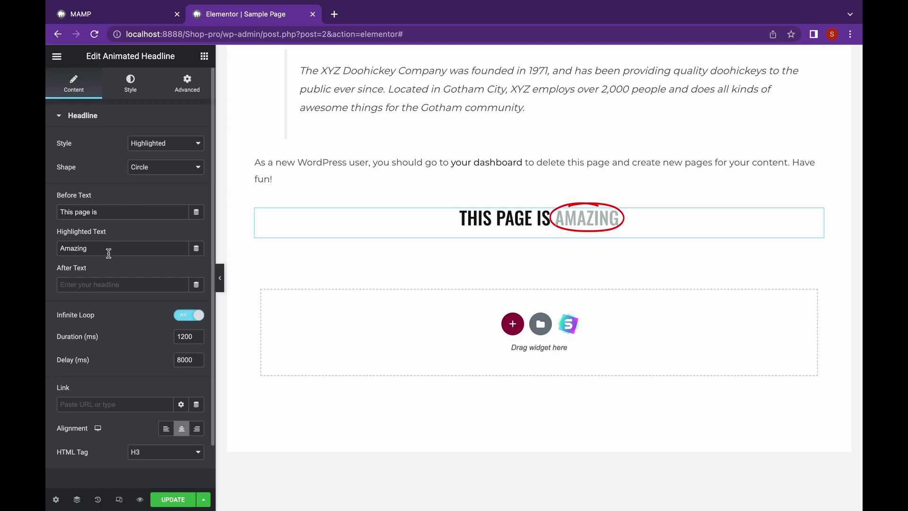
{"action": "left_click_drag", "start_coordinate": [112, 212], "coordinate": [48, 217]}
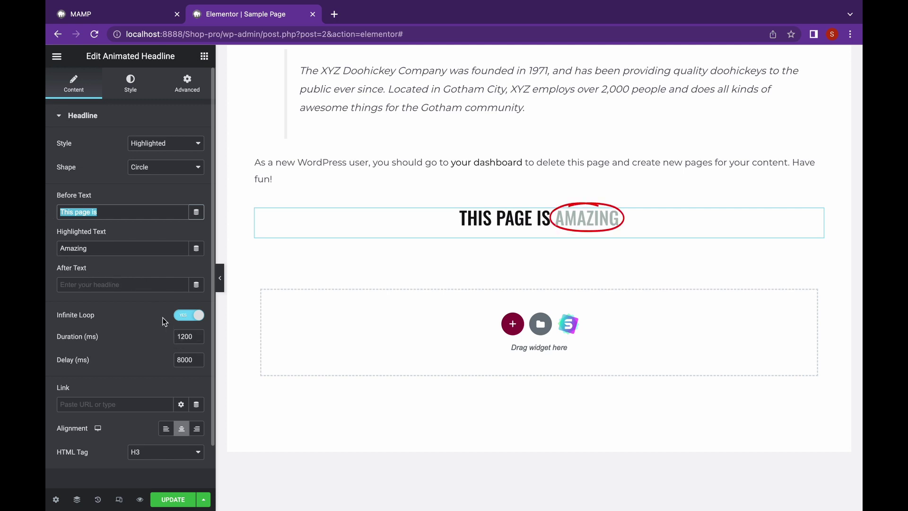
{"action": "left_click", "coordinate": [187, 169]}
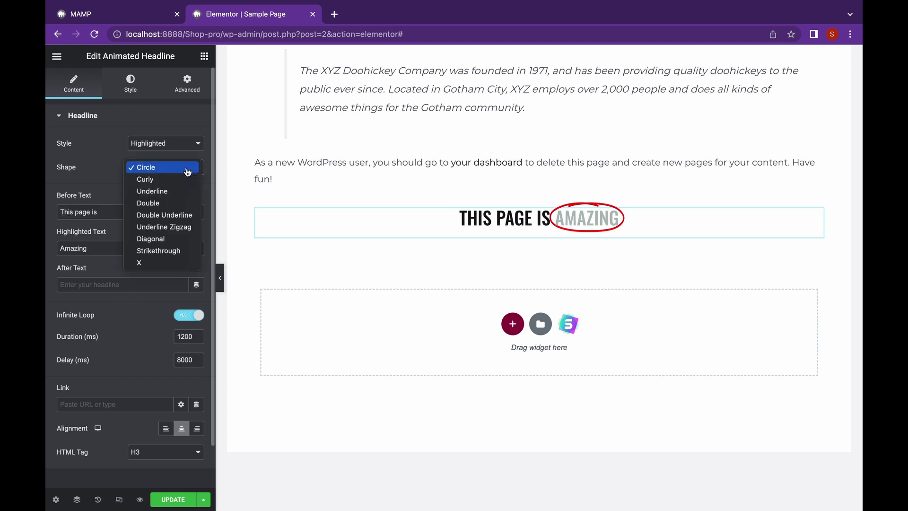
{"action": "left_click", "coordinate": [181, 228]}
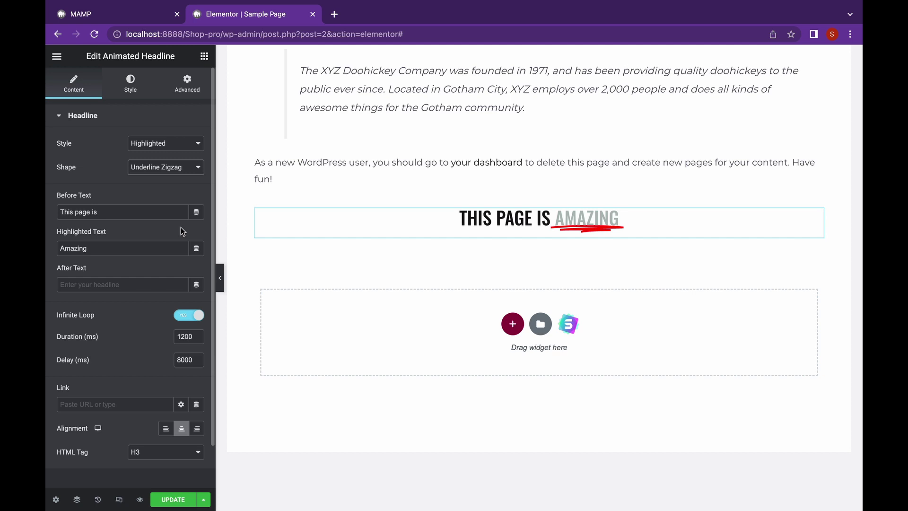
{"action": "left_click", "coordinate": [175, 168]}
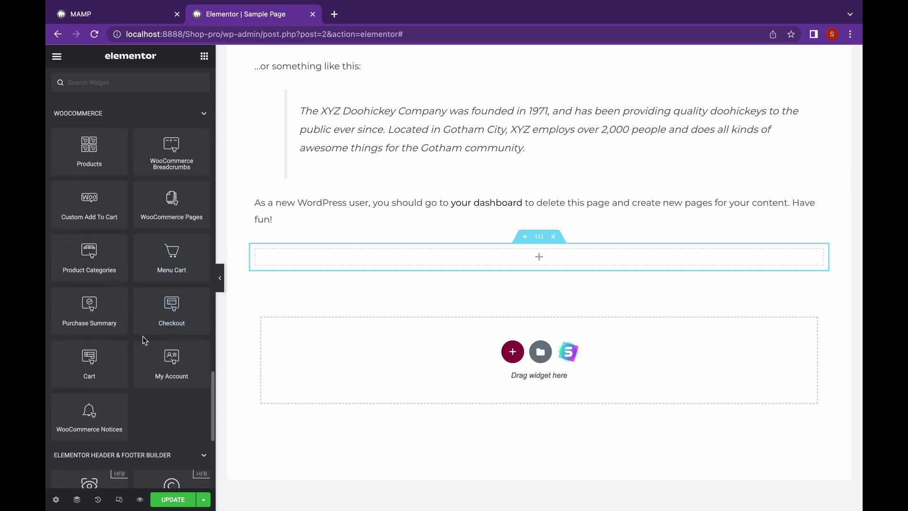
Add a Products grid to the empty section with rows set to 1.
{"action": "left_click_drag", "start_coordinate": [92, 149], "coordinate": [414, 243]}
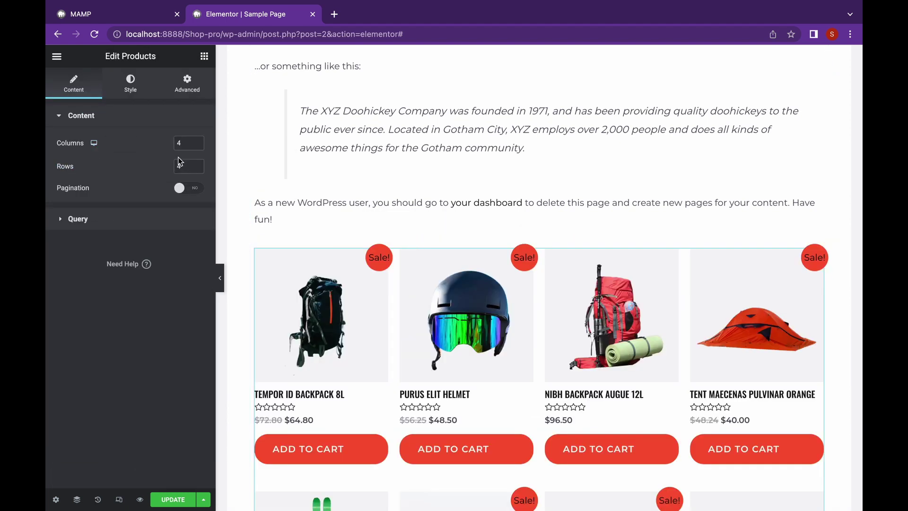
{"action": "double_click", "coordinate": [178, 166]}
{"action": "type", "text": "1"}
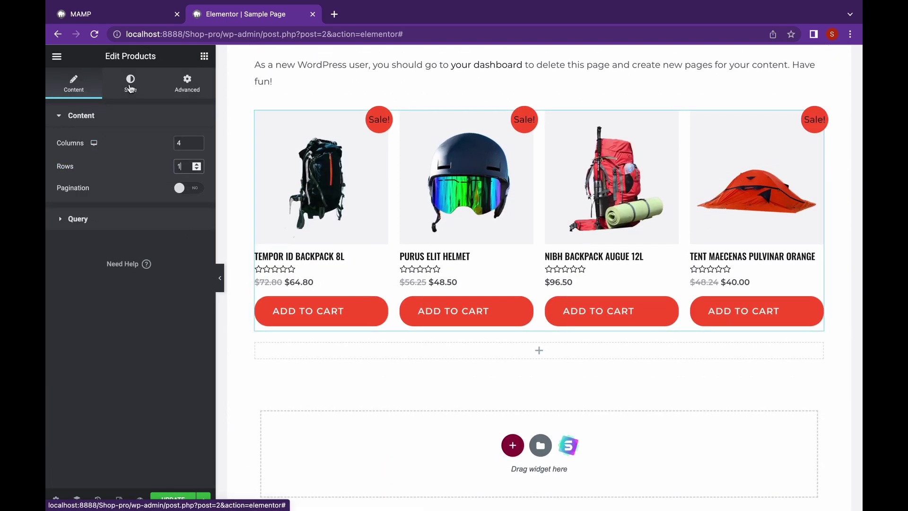
Widen the gap between the product grid's columns in the Style settings.
{"action": "left_click", "coordinate": [130, 85]}
{"action": "scroll", "coordinate": [115, 245], "scroll_direction": "down", "scroll_amount": 3}
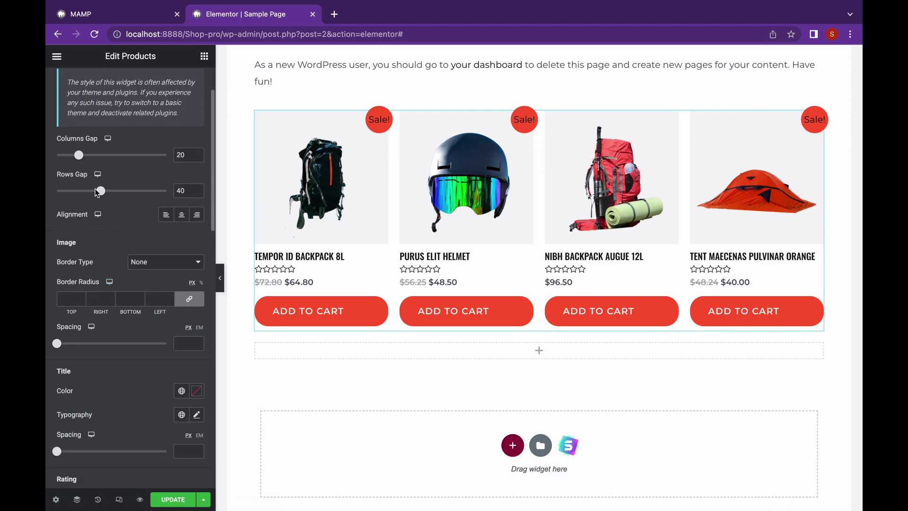
{"action": "left_click_drag", "start_coordinate": [83, 157], "coordinate": [99, 162]}
Set the Add to Cart buttons' Border Type to Solid.
{"action": "scroll", "coordinate": [104, 265], "scroll_direction": "down", "scroll_amount": 5}
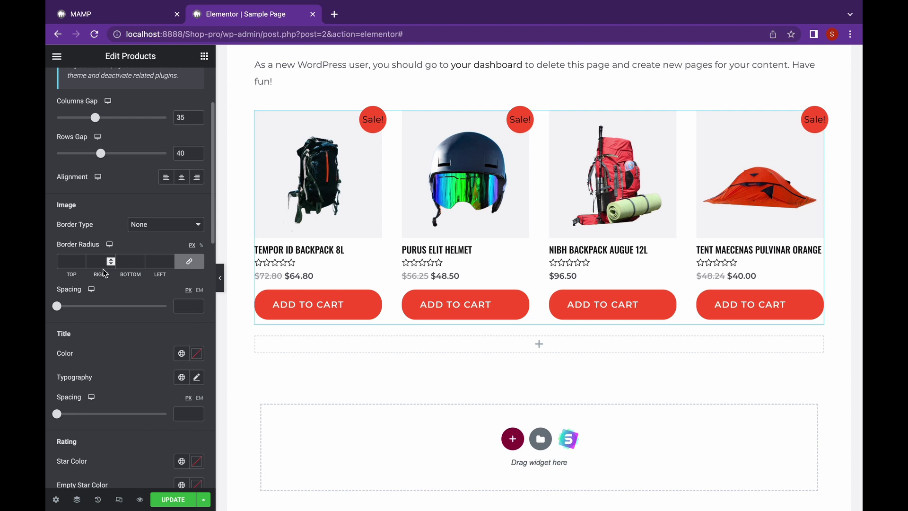
{"action": "scroll", "coordinate": [104, 268], "scroll_direction": "down", "scroll_amount": 1}
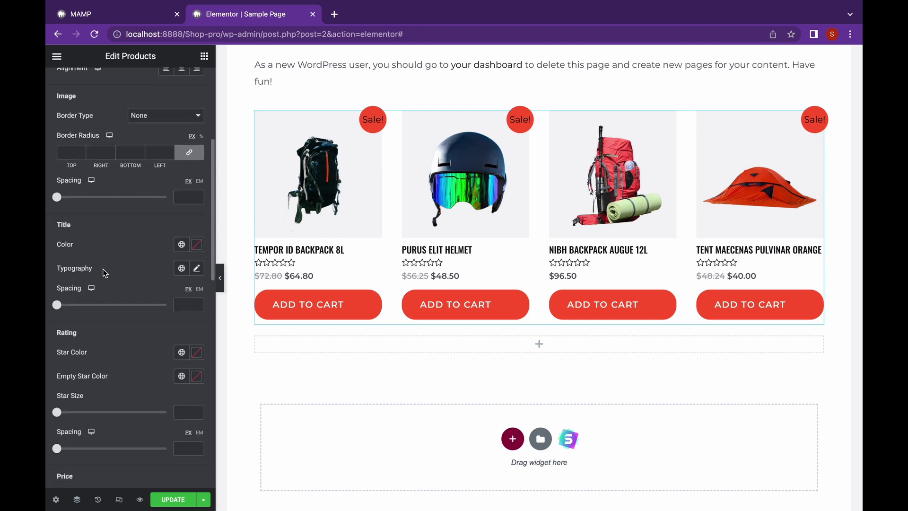
{"action": "scroll", "coordinate": [103, 268], "scroll_direction": "down", "scroll_amount": 1}
{"action": "scroll", "coordinate": [103, 268], "scroll_direction": "up", "scroll_amount": 3}
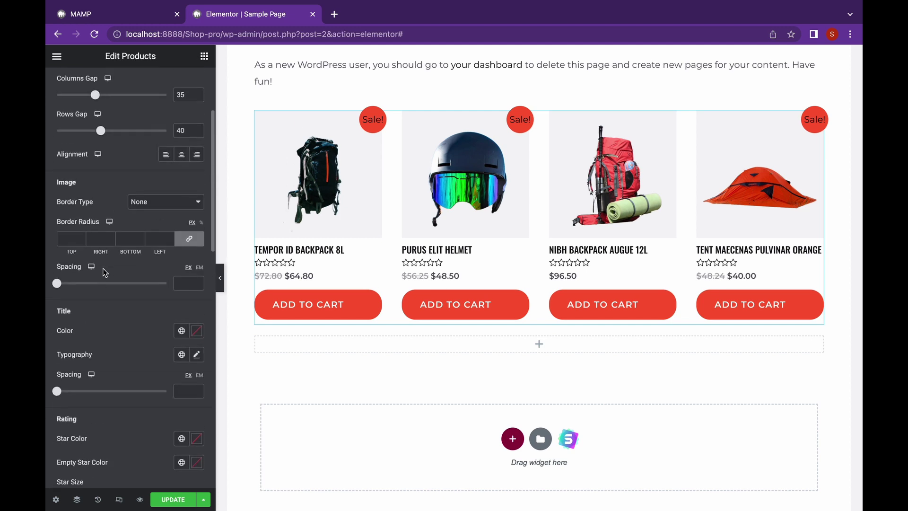
{"action": "scroll", "coordinate": [104, 273], "scroll_direction": "down", "scroll_amount": 4}
{"action": "scroll", "coordinate": [104, 273], "scroll_direction": "down", "scroll_amount": 15}
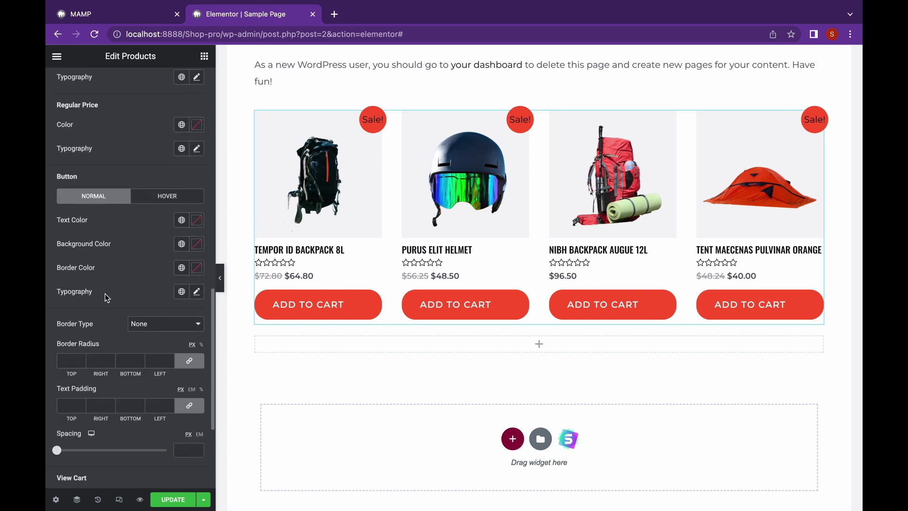
{"action": "left_click", "coordinate": [190, 325]}
{"action": "left_click", "coordinate": [187, 338]}
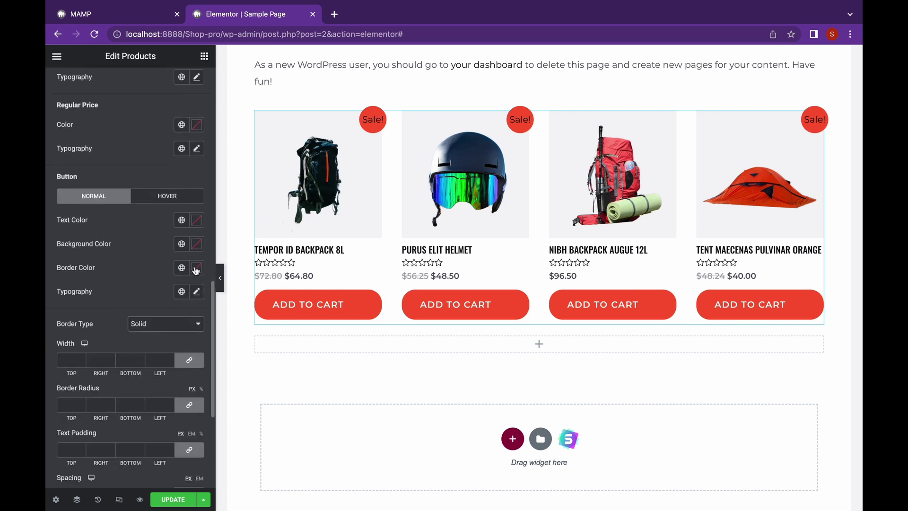
Pick a bright yellow as the buttons' Background Color.
{"action": "left_click", "coordinate": [197, 244]}
{"action": "mouse_move", "coordinate": [142, 307]}
{"action": "left_mouse_down"}
{"action": "mouse_move", "coordinate": [138, 300]}
{"action": "mouse_move", "coordinate": [146, 302]}
{"action": "left_mouse_up"}
{"action": "left_click_drag", "start_coordinate": [69, 390], "coordinate": [87, 391]}
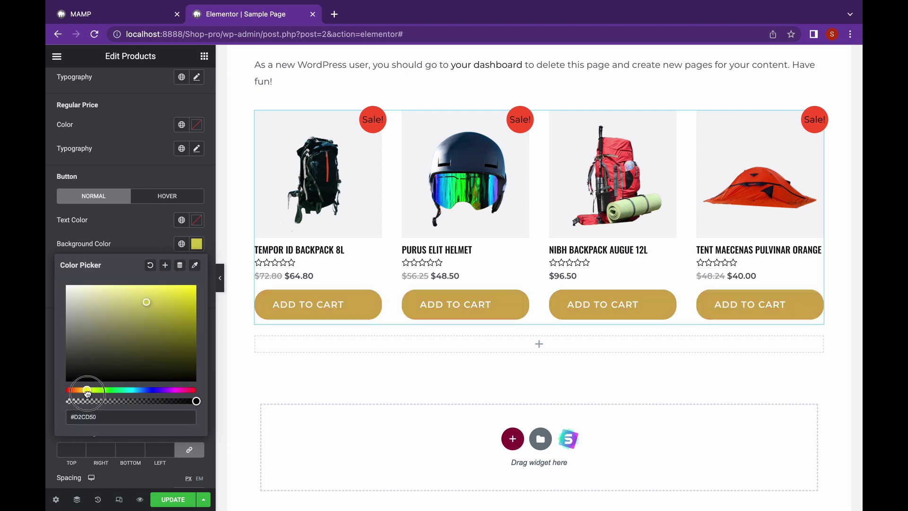
{"action": "left_click_drag", "start_coordinate": [148, 305], "coordinate": [150, 291]}
{"action": "left_click", "coordinate": [163, 230]}
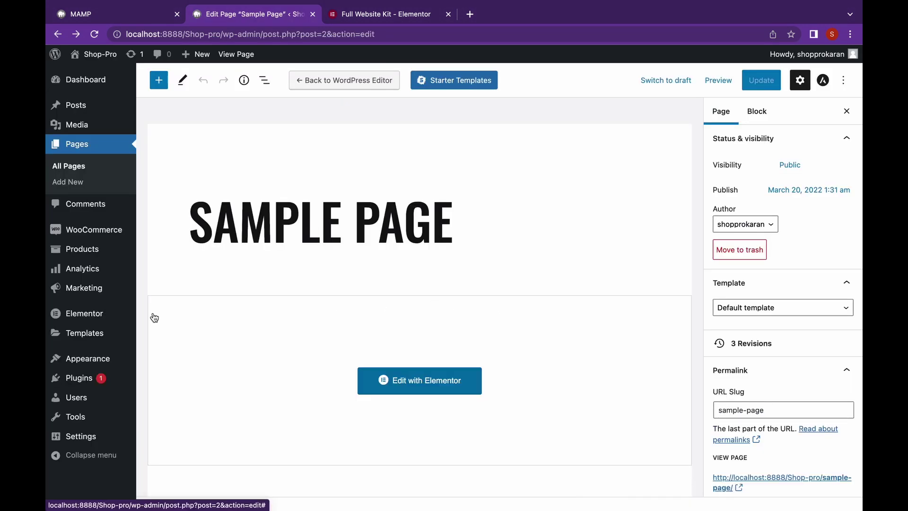
Search the Elementor Kit Library for 'portfolio'.
{"action": "mouse_move", "coordinate": [122, 331]}
{"action": "left_click", "coordinate": [164, 399]}
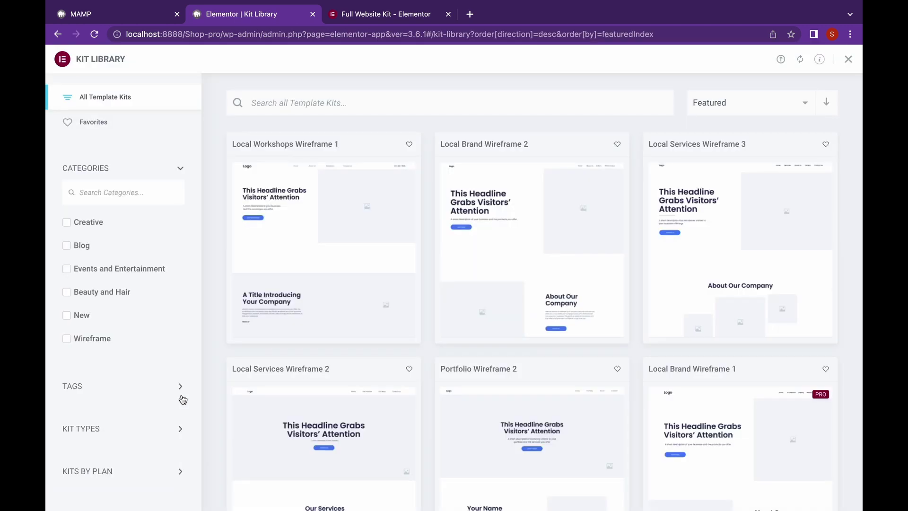
{"action": "left_click", "coordinate": [321, 102]}
{"action": "type", "text": "portfolio"}
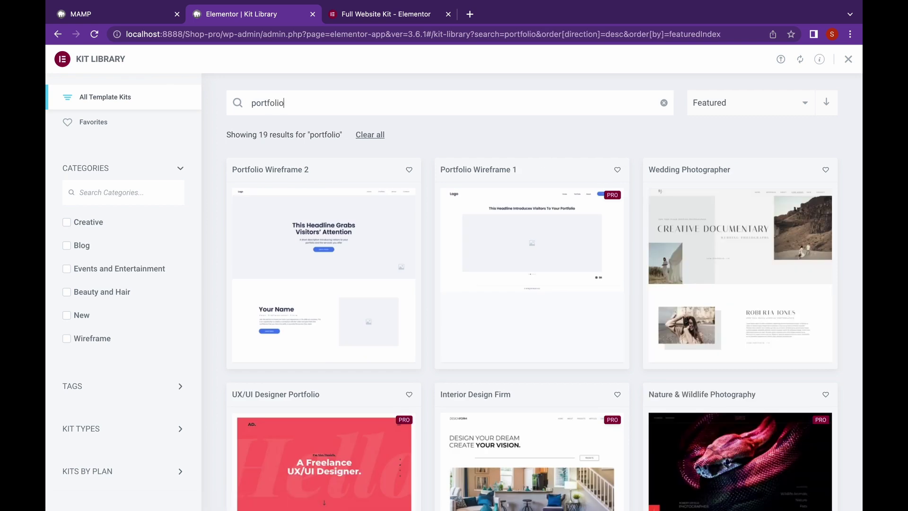
Filter results to Portfolio kits on the Pro plan and preview UX/UI Designer Portfolio.
{"action": "left_click", "coordinate": [138, 430]}
{"action": "scroll", "coordinate": [137, 429], "scroll_direction": "down", "scroll_amount": 2}
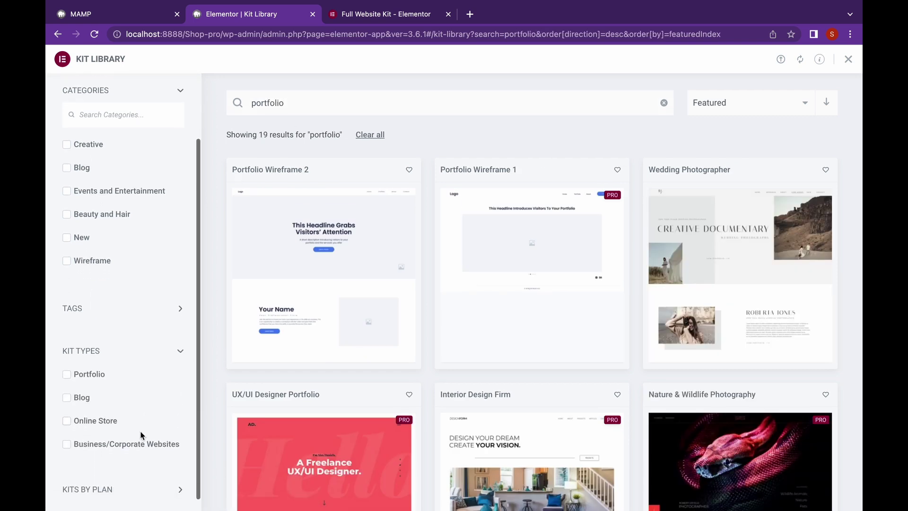
{"action": "left_click", "coordinate": [93, 380]}
{"action": "scroll", "coordinate": [134, 487], "scroll_direction": "down", "scroll_amount": 1}
{"action": "left_click", "coordinate": [132, 488]}
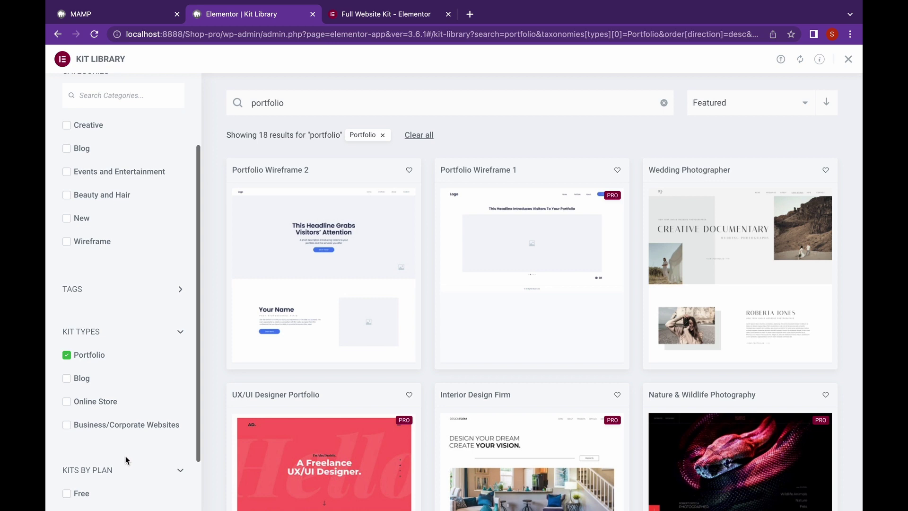
{"action": "scroll", "coordinate": [126, 456], "scroll_direction": "down", "scroll_amount": 3}
{"action": "left_click", "coordinate": [79, 450]}
{"action": "mouse_move", "coordinate": [527, 317]}
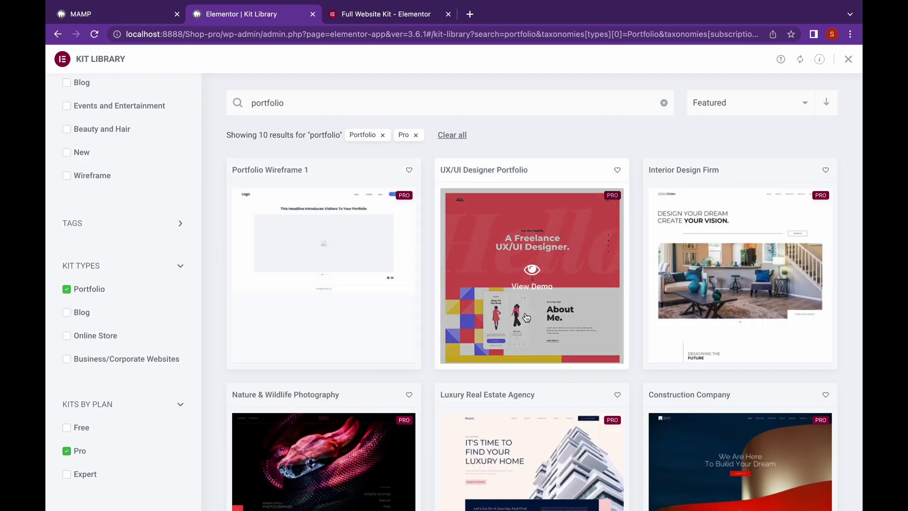
{"action": "left_click", "coordinate": [527, 317]}
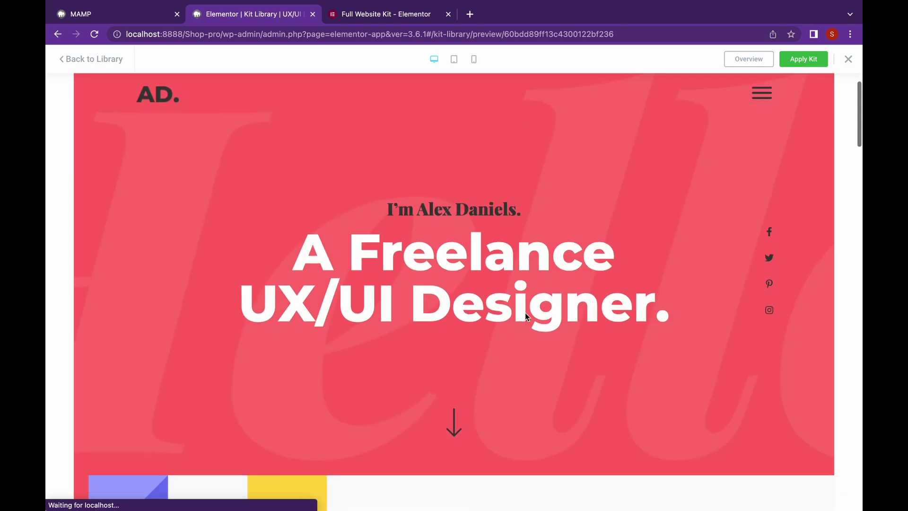
Scroll down through the UX/UI Designer Portfolio kit preview.
{"action": "scroll", "coordinate": [526, 317], "scroll_direction": "down", "scroll_amount": 20}
{"action": "scroll", "coordinate": [525, 316], "scroll_direction": "down", "scroll_amount": 15}
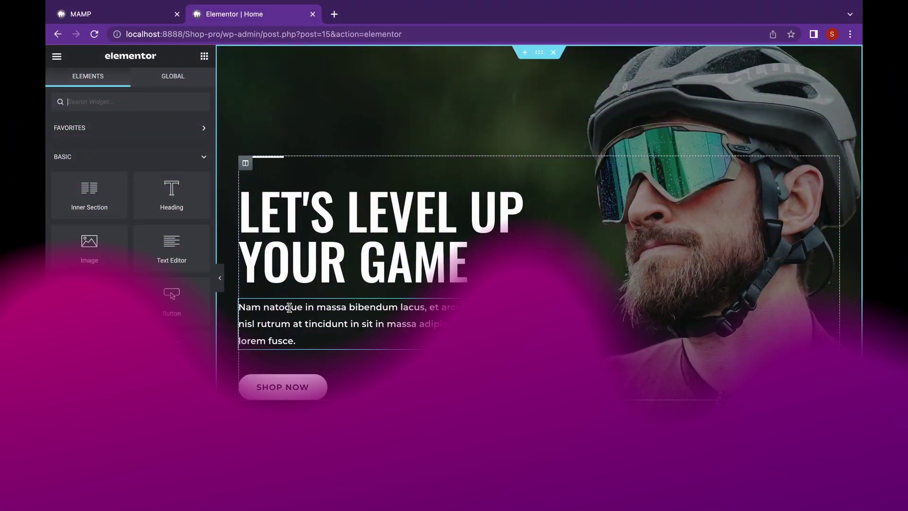
Enable Responsive Mode at Mobile width and add the Mobile Extra breakpoint.
{"action": "left_click", "coordinate": [122, 500]}
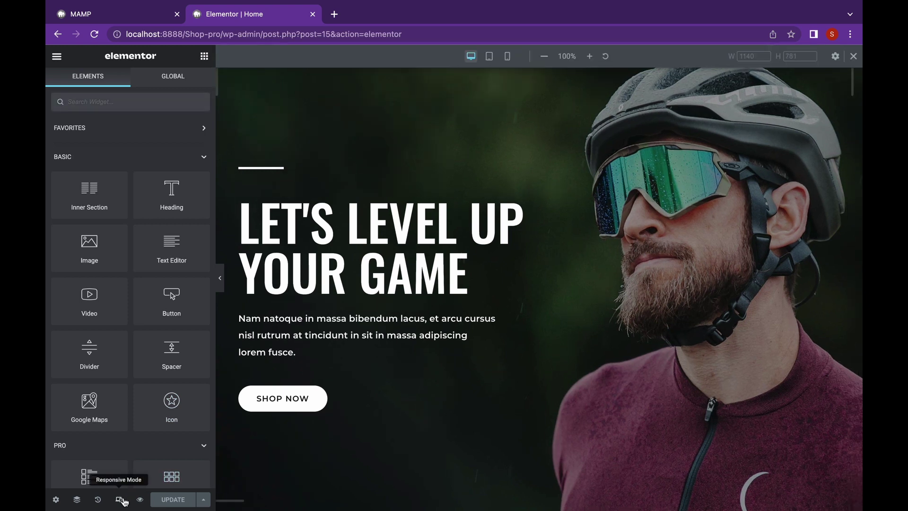
{"action": "left_click", "coordinate": [507, 57]}
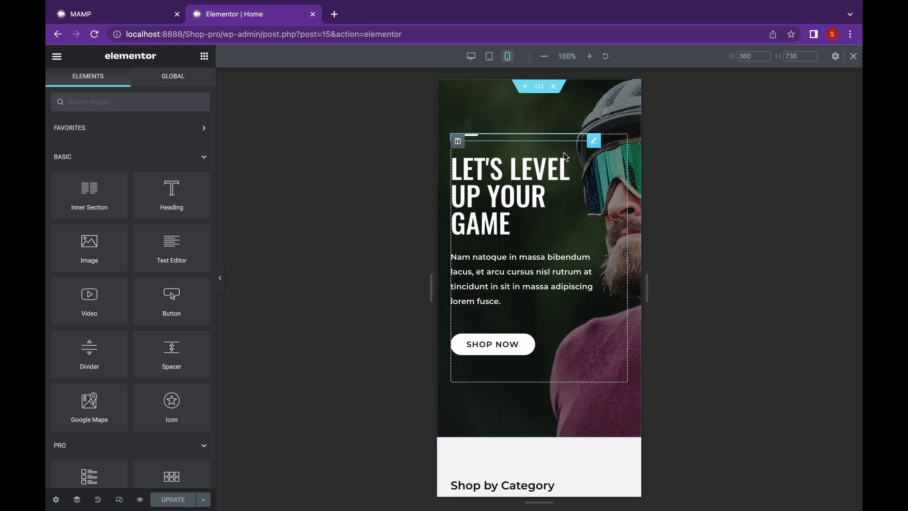
{"action": "left_click", "coordinate": [838, 58]}
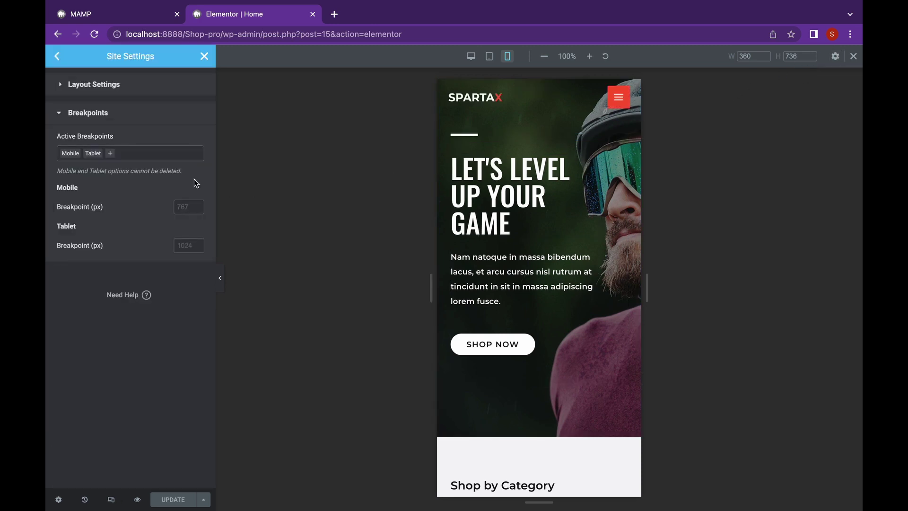
{"action": "left_click", "coordinate": [113, 160]}
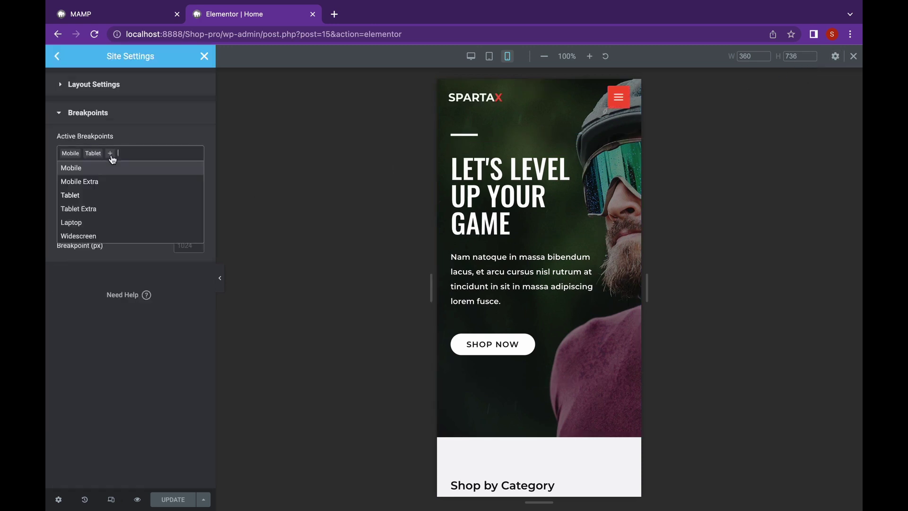
{"action": "left_click", "coordinate": [124, 183]}
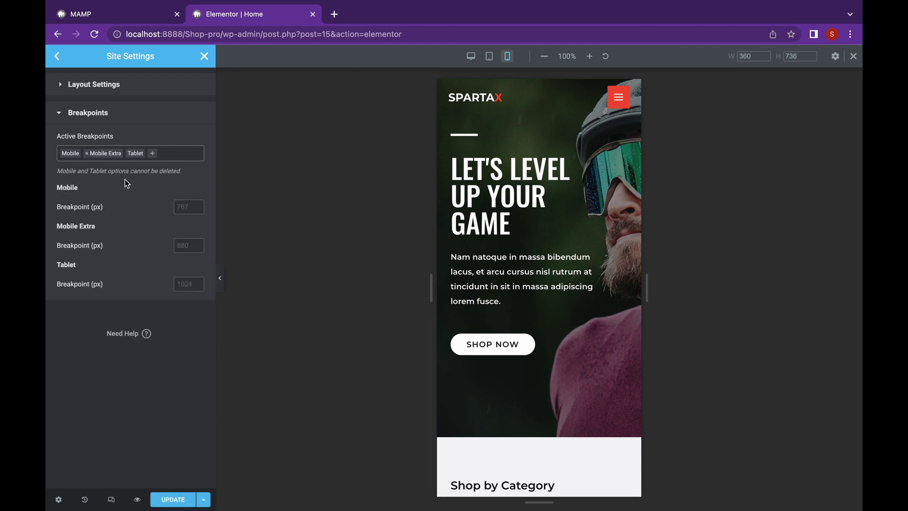
Add the Widescreen breakpoint and widen the preview to 646 px.
{"action": "left_click", "coordinate": [154, 156]}
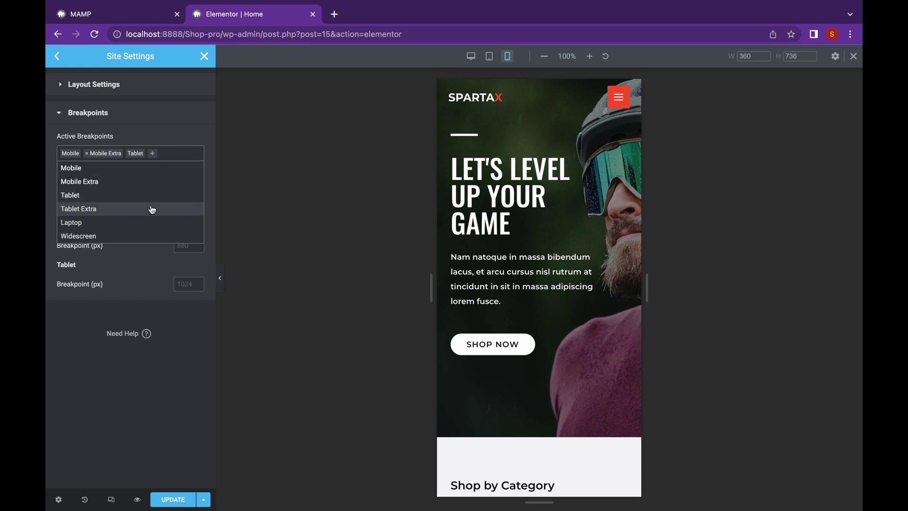
{"action": "left_click", "coordinate": [148, 236]}
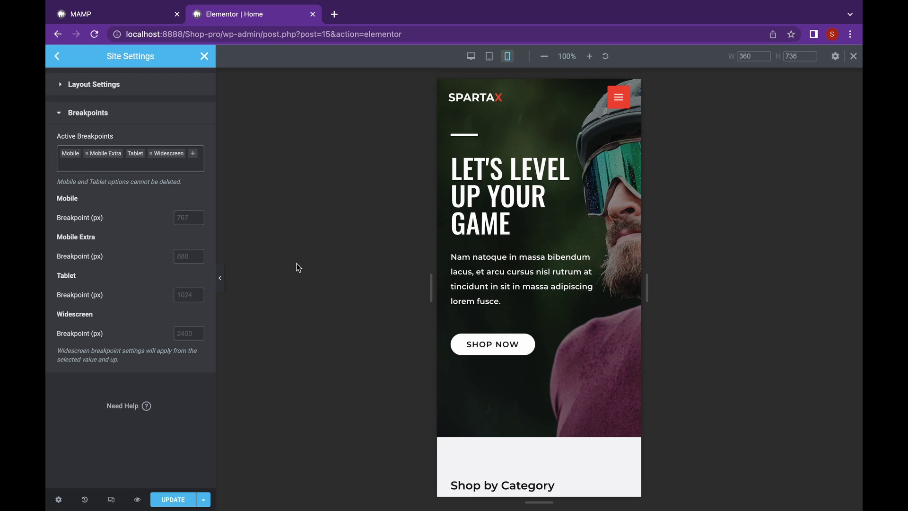
{"action": "left_click_drag", "start_coordinate": [431, 227], "coordinate": [167, 233]}
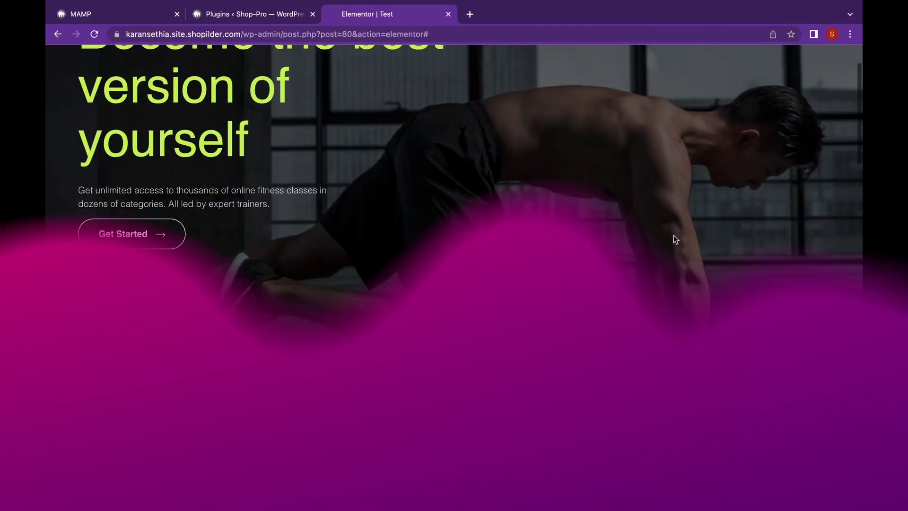
Scroll down the live test page to watch its motion effects.
{"action": "scroll", "coordinate": [675, 239], "scroll_direction": "down", "scroll_amount": 7}
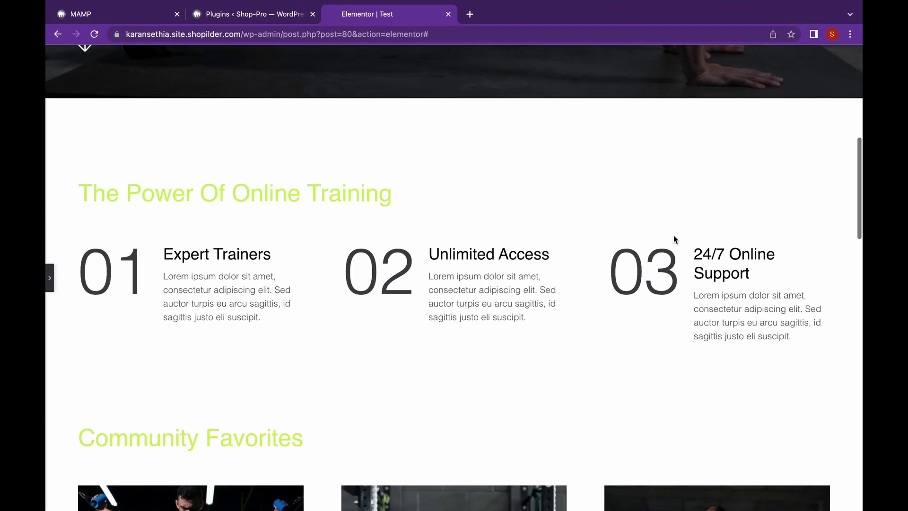
{"action": "scroll", "coordinate": [675, 237], "scroll_direction": "down", "scroll_amount": 8}
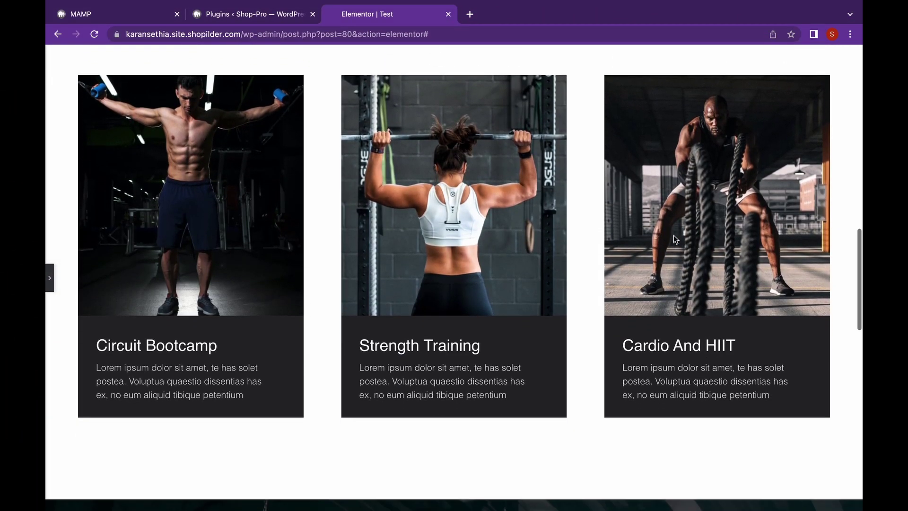
{"action": "scroll", "coordinate": [673, 239], "scroll_direction": "down", "scroll_amount": 8}
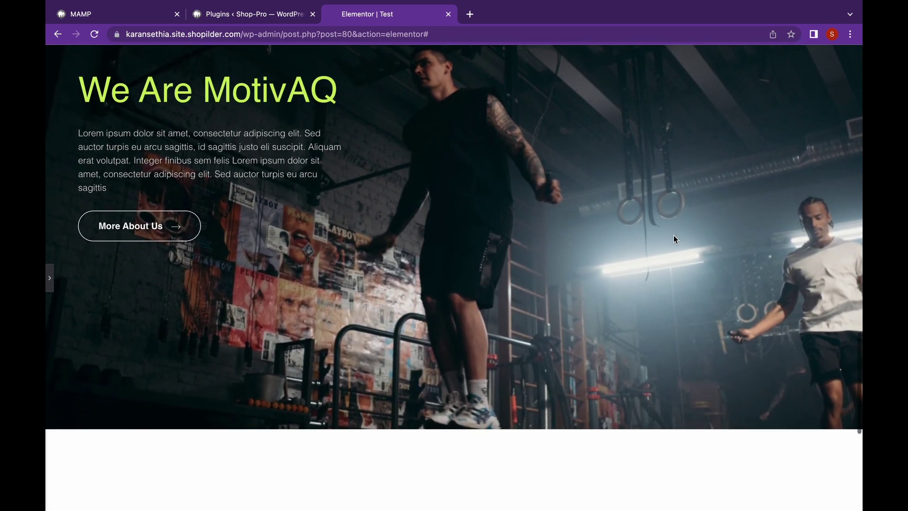
{"action": "scroll", "coordinate": [673, 237], "scroll_direction": "down", "scroll_amount": 7}
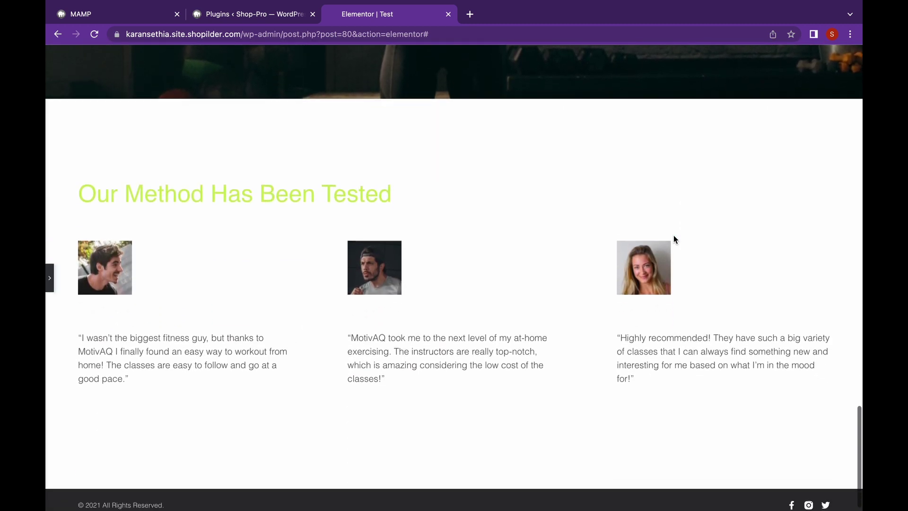
{"action": "mouse_move", "coordinate": [693, 6]}
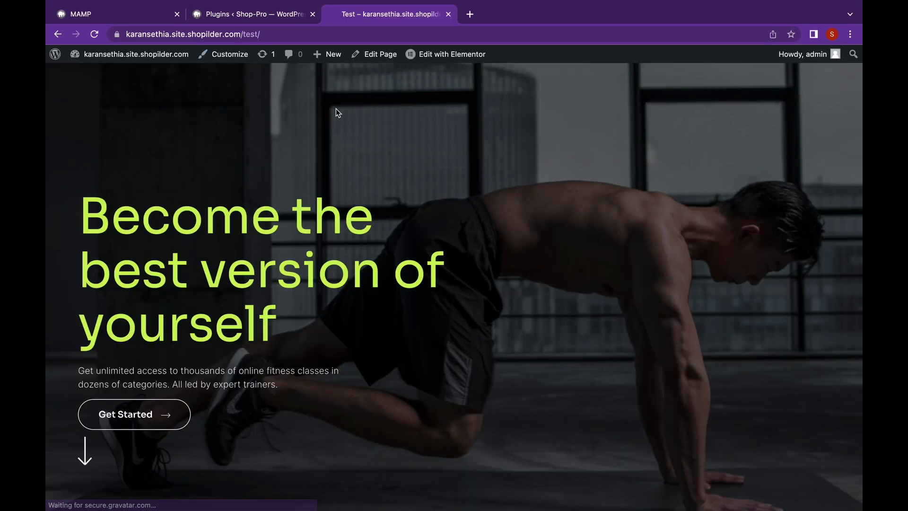
{"action": "scroll", "coordinate": [449, 265], "scroll_direction": "down", "scroll_amount": 1}
{"action": "scroll", "coordinate": [449, 265], "scroll_direction": "down", "scroll_amount": 8}
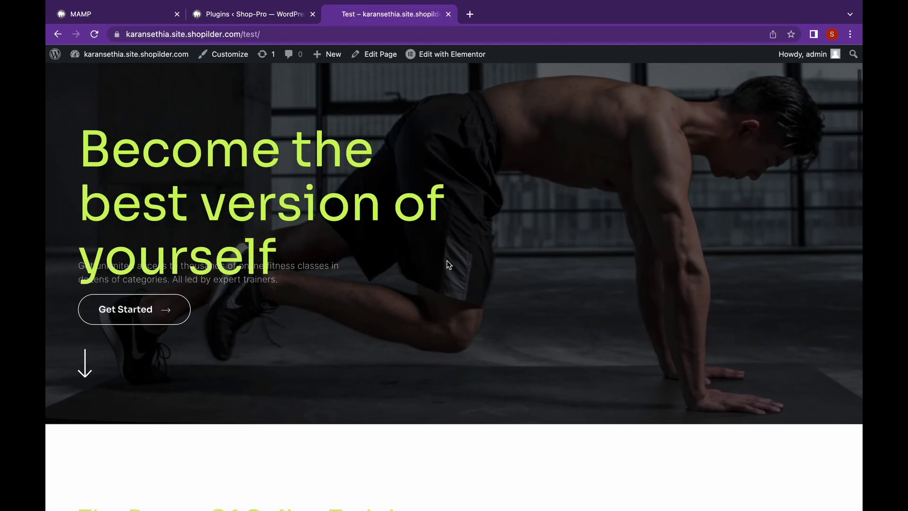
{"action": "scroll", "coordinate": [447, 261], "scroll_direction": "down", "scroll_amount": 5}
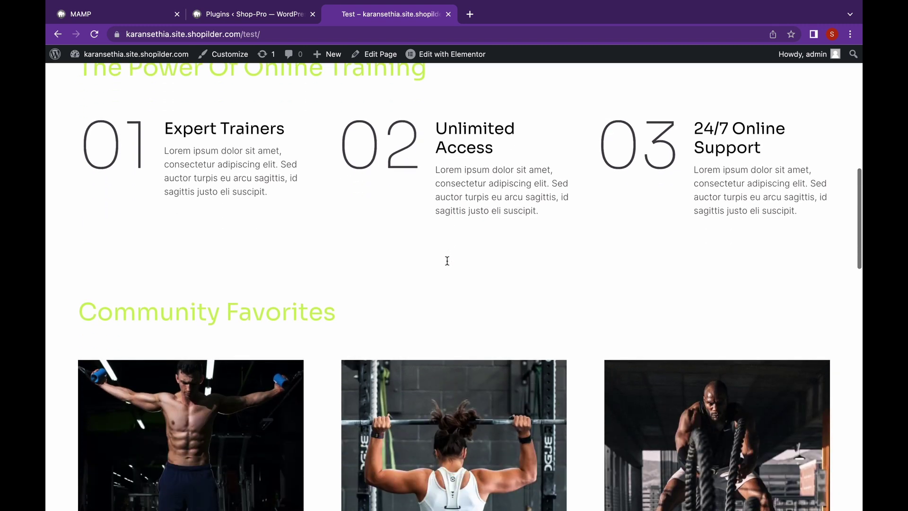
{"action": "scroll", "coordinate": [449, 265], "scroll_direction": "down", "scroll_amount": 5}
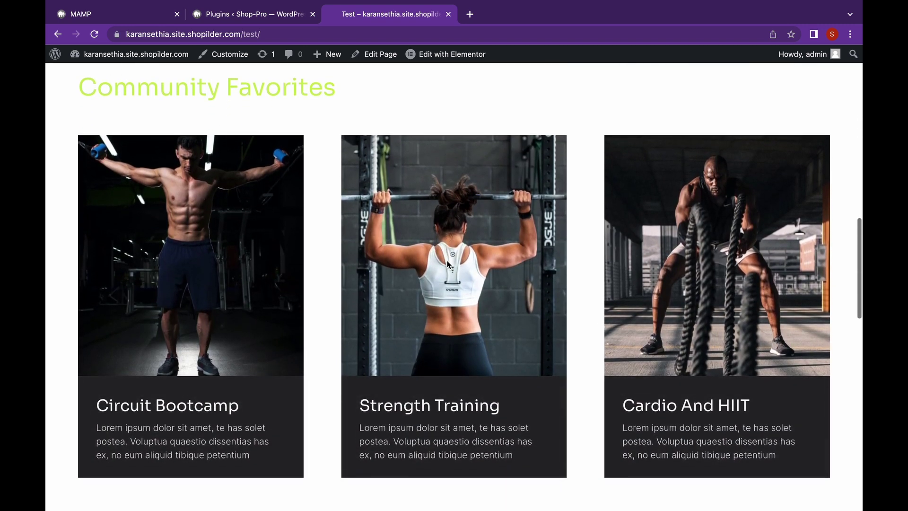
{"action": "scroll", "coordinate": [447, 261], "scroll_direction": "down", "scroll_amount": 7}
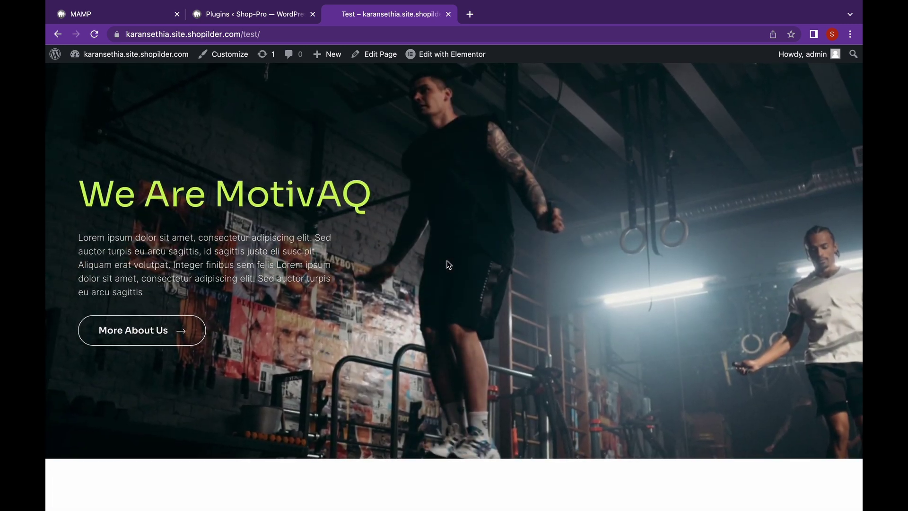
{"action": "scroll", "coordinate": [449, 265], "scroll_direction": "down", "scroll_amount": 1}
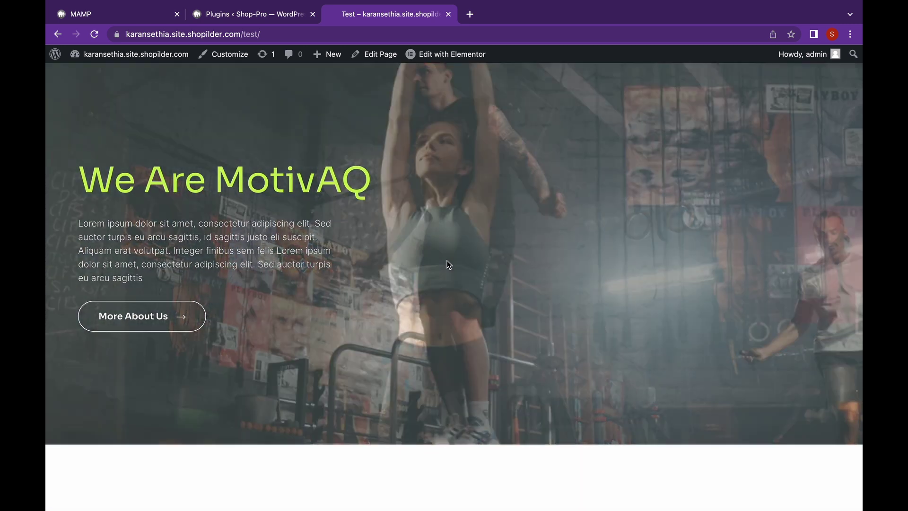
{"action": "scroll", "coordinate": [449, 264], "scroll_direction": "down", "scroll_amount": 5}
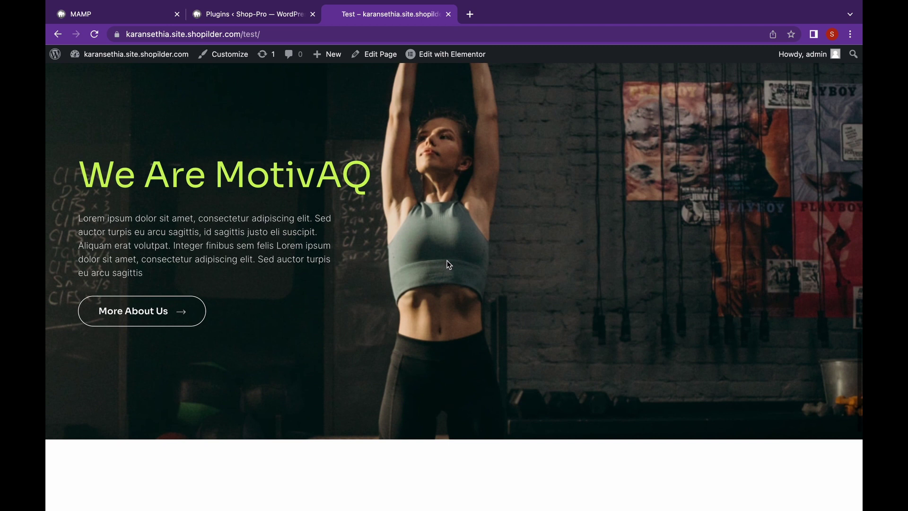
{"action": "scroll", "coordinate": [448, 265], "scroll_direction": "down", "scroll_amount": 1}
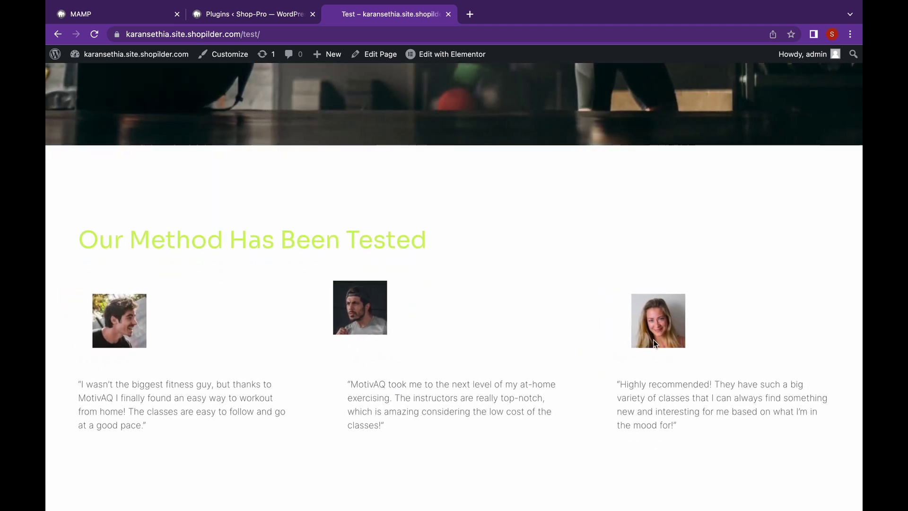
{"action": "scroll", "coordinate": [501, 316], "scroll_direction": "down", "scroll_amount": 1}
{"action": "scroll", "coordinate": [500, 316], "scroll_direction": "down", "scroll_amount": 1}
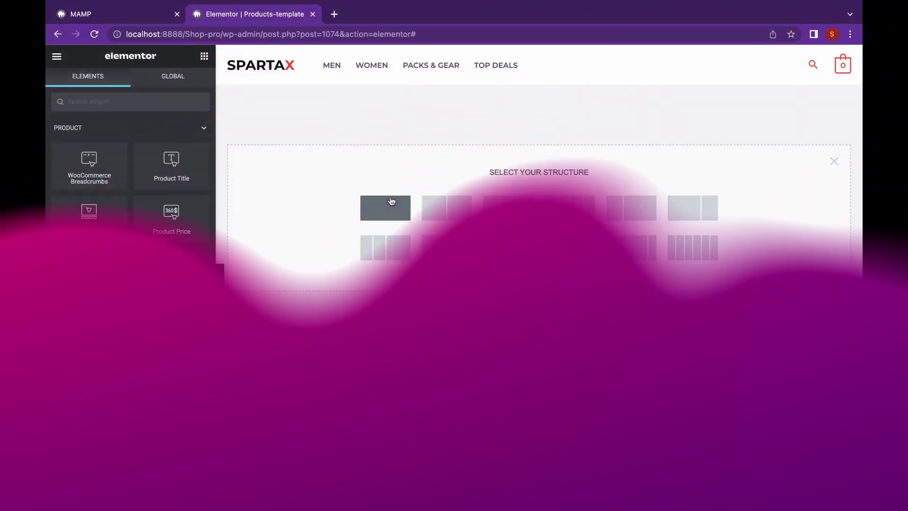
Create a two-column section with Product Title in the right column linked to Post URL.
{"action": "left_click", "coordinate": [447, 208]}
{"action": "left_click", "coordinate": [203, 57]}
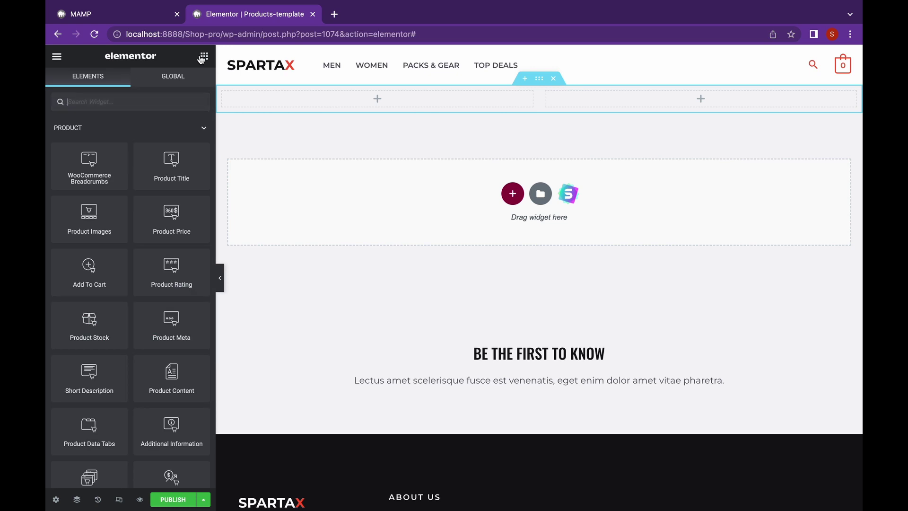
{"action": "left_click_drag", "start_coordinate": [166, 159], "coordinate": [592, 100]}
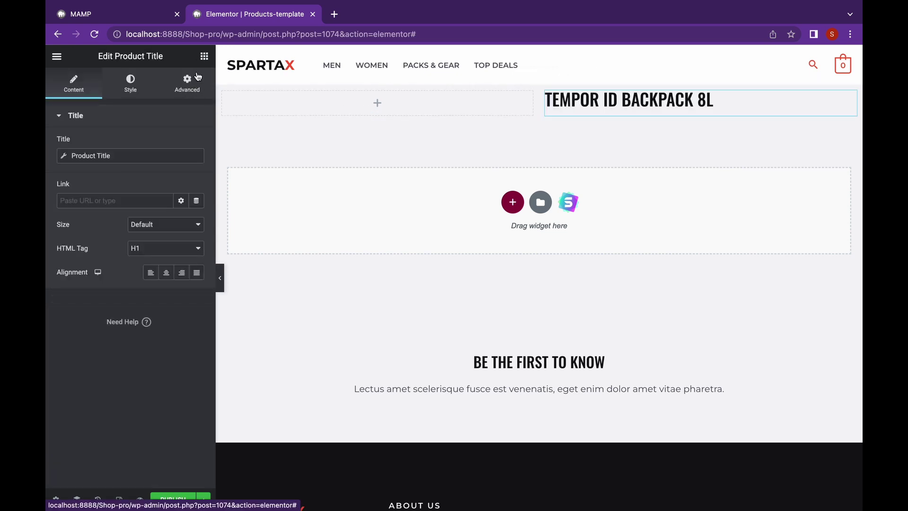
{"action": "left_click", "coordinate": [196, 200]}
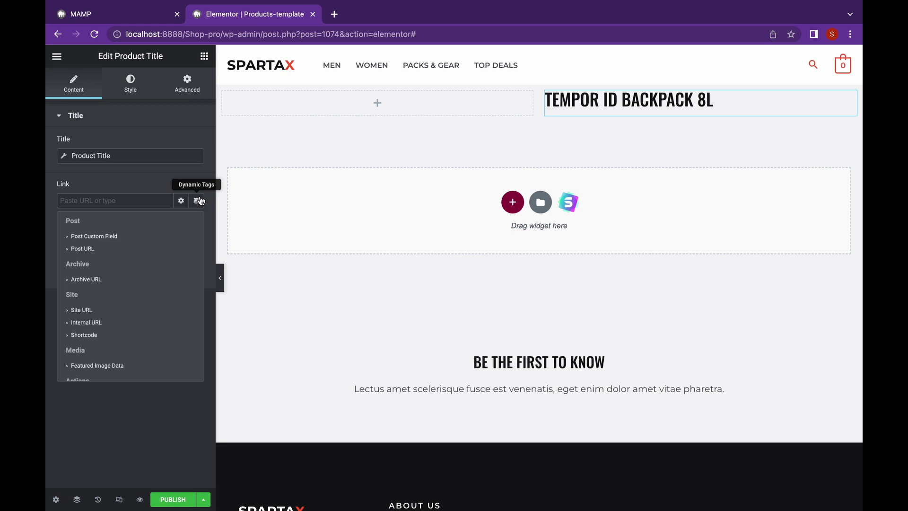
{"action": "left_click", "coordinate": [165, 249]}
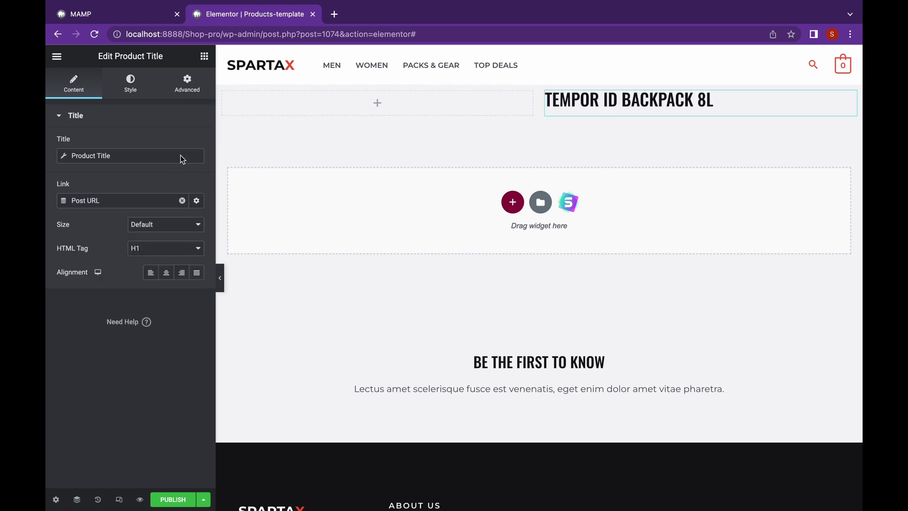
{"action": "left_click", "coordinate": [187, 83]}
Add Short Description under the product title, deleting a mistakenly added Product Meta.
{"action": "left_click", "coordinate": [204, 56]}
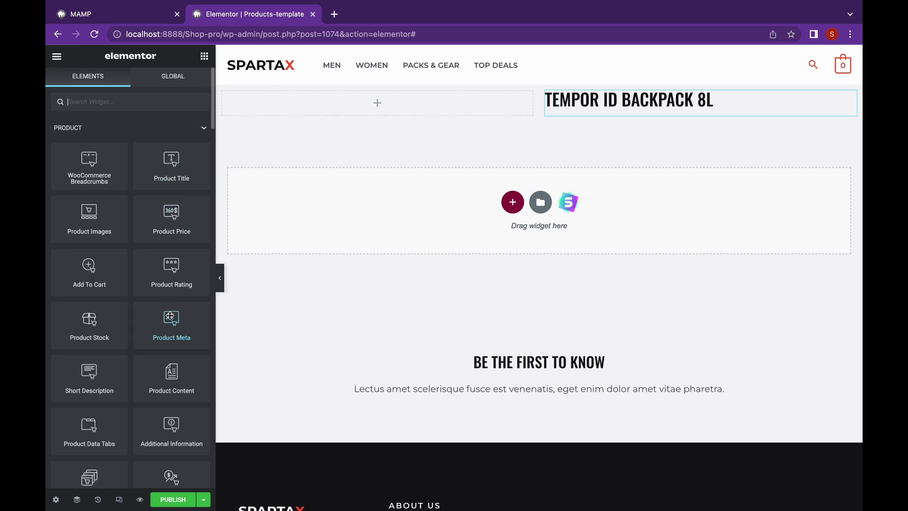
{"action": "left_click_drag", "start_coordinate": [169, 316], "coordinate": [620, 110]}
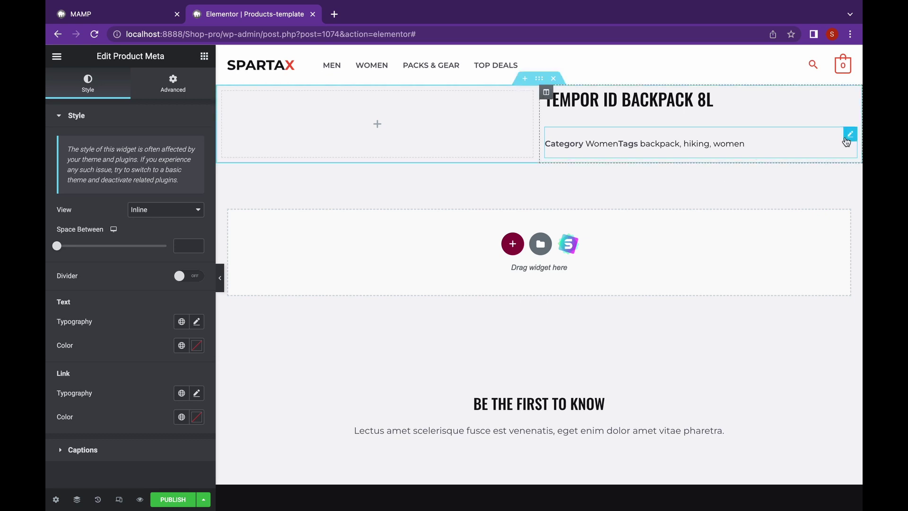
{"action": "right_click", "coordinate": [845, 137]}
{"action": "left_click", "coordinate": [728, 189]}
{"action": "key", "text": "Delete"}
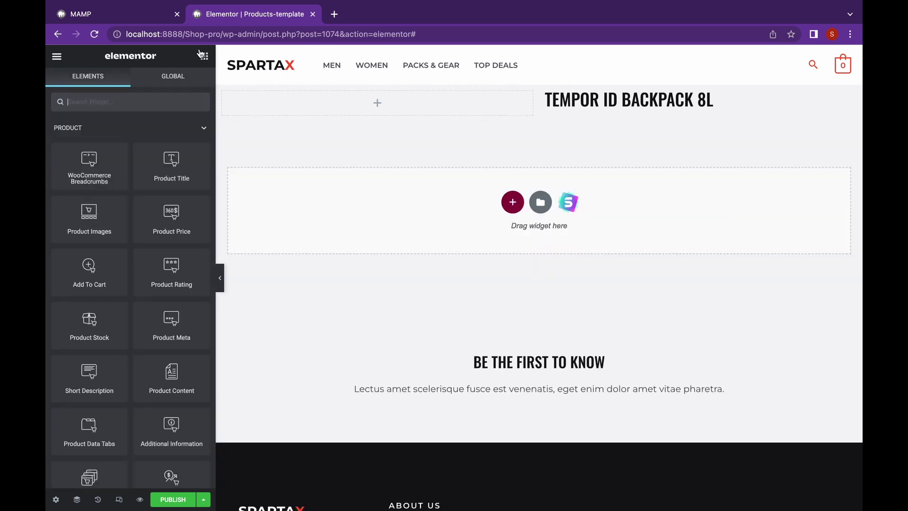
{"action": "left_click_drag", "start_coordinate": [170, 327], "coordinate": [171, 330]}
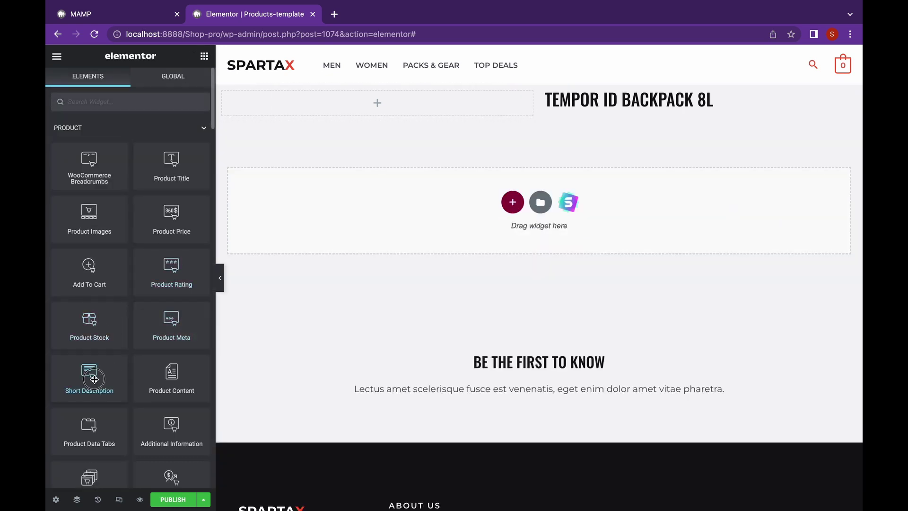
{"action": "left_click_drag", "start_coordinate": [89, 375], "coordinate": [616, 118]}
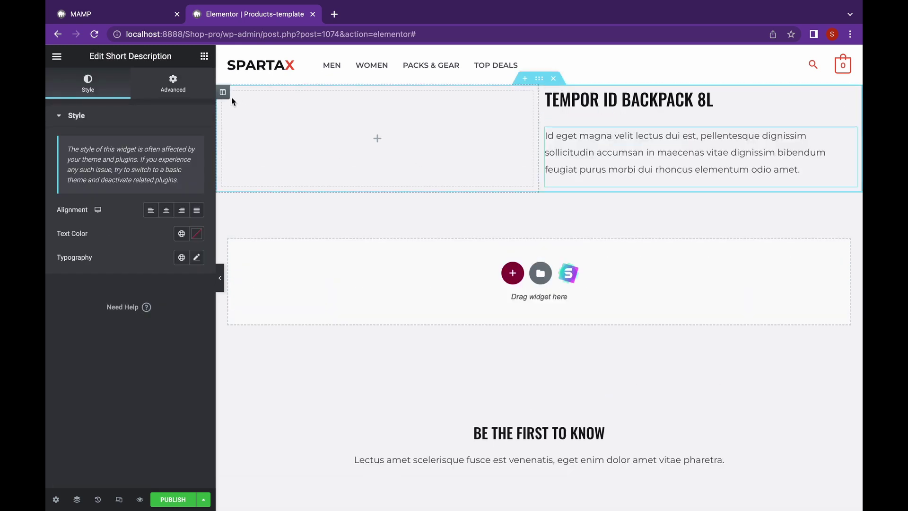
Add an Add To Cart button below the short description.
{"action": "left_click", "coordinate": [199, 58]}
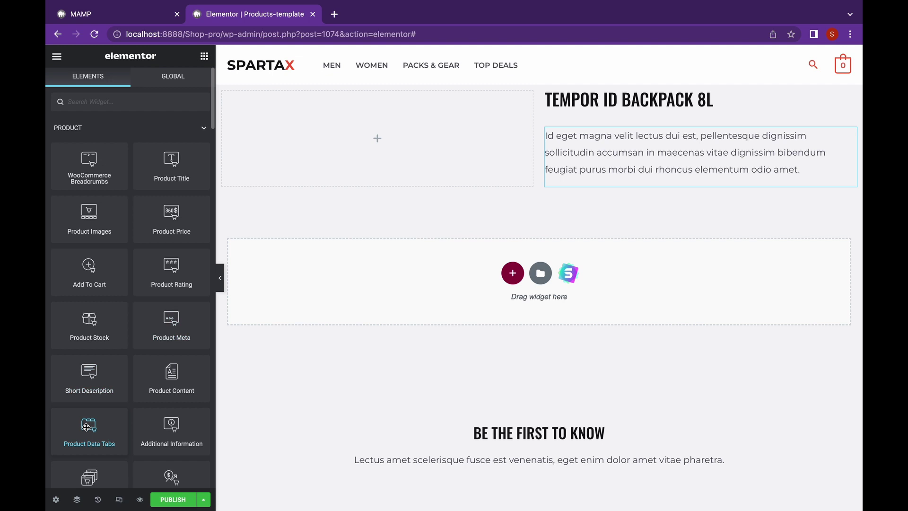
{"action": "left_click_drag", "start_coordinate": [86, 274], "coordinate": [614, 187]}
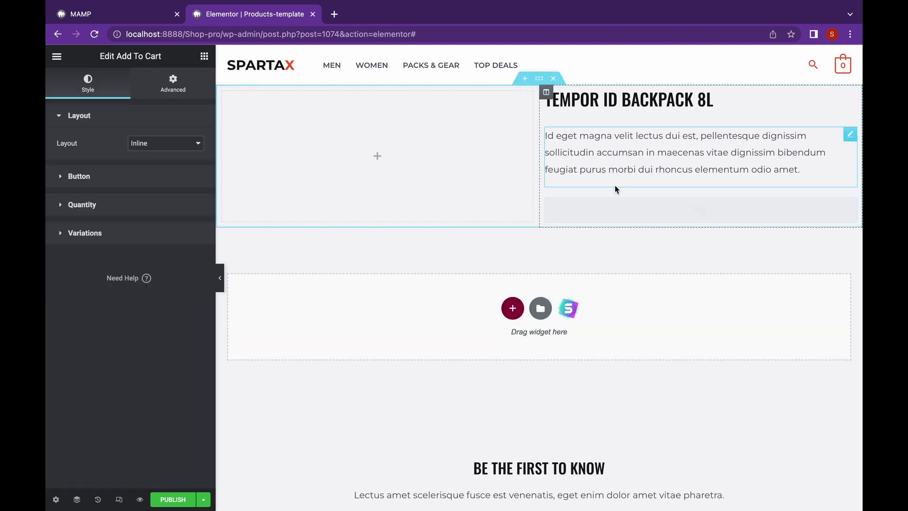
{"action": "left_click", "coordinate": [205, 56]}
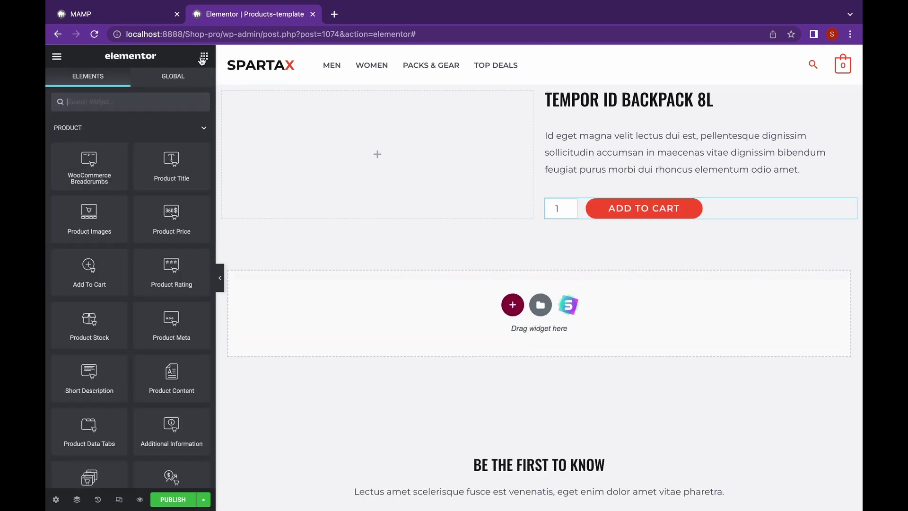
Place an Image widget in the left column set to the Featured Image dynamic tag.
{"action": "scroll", "coordinate": [172, 142], "scroll_direction": "down", "scroll_amount": 5}
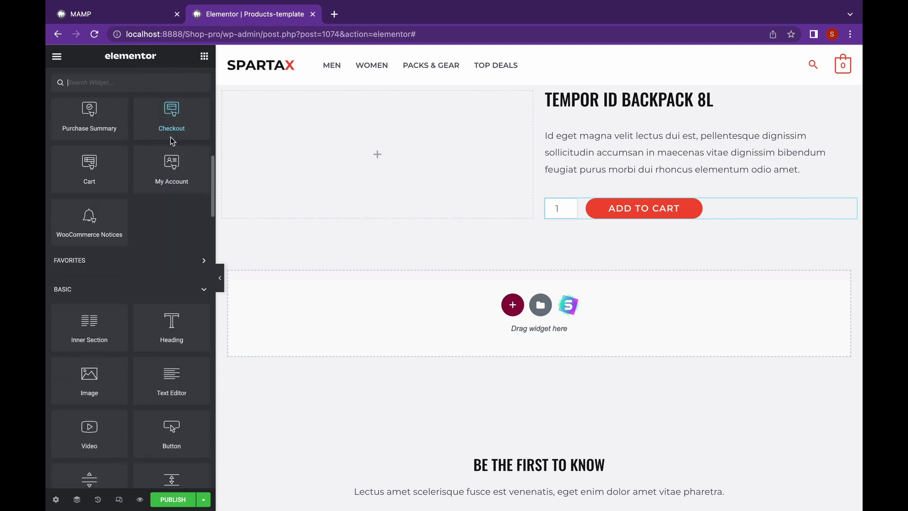
{"action": "scroll", "coordinate": [172, 142], "scroll_direction": "up", "scroll_amount": 5}
{"action": "scroll", "coordinate": [104, 269], "scroll_direction": "down", "scroll_amount": 10}
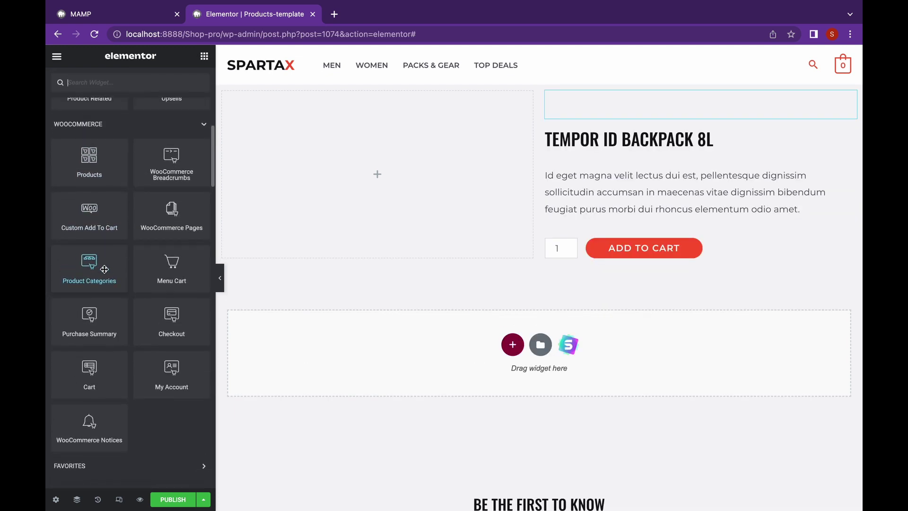
{"action": "left_click_drag", "start_coordinate": [104, 244], "coordinate": [359, 186]}
{"action": "left_click", "coordinate": [195, 207]}
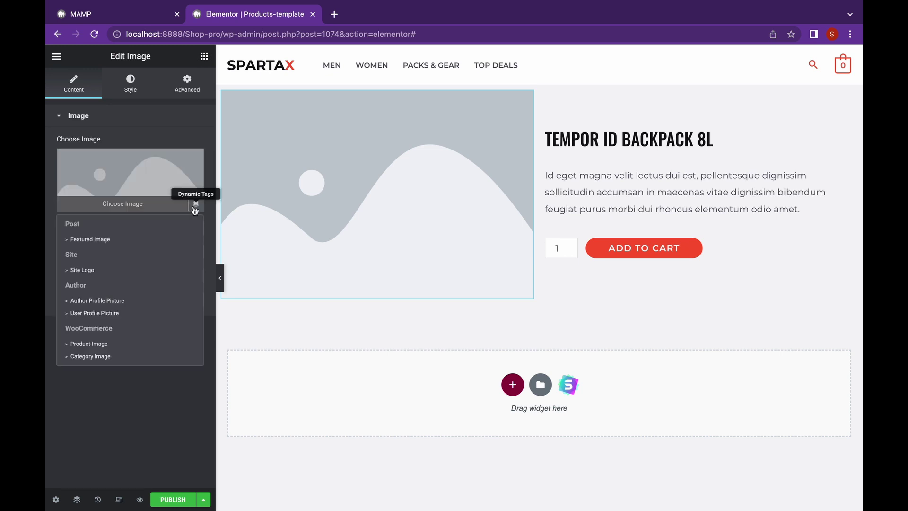
{"action": "left_click", "coordinate": [166, 239]}
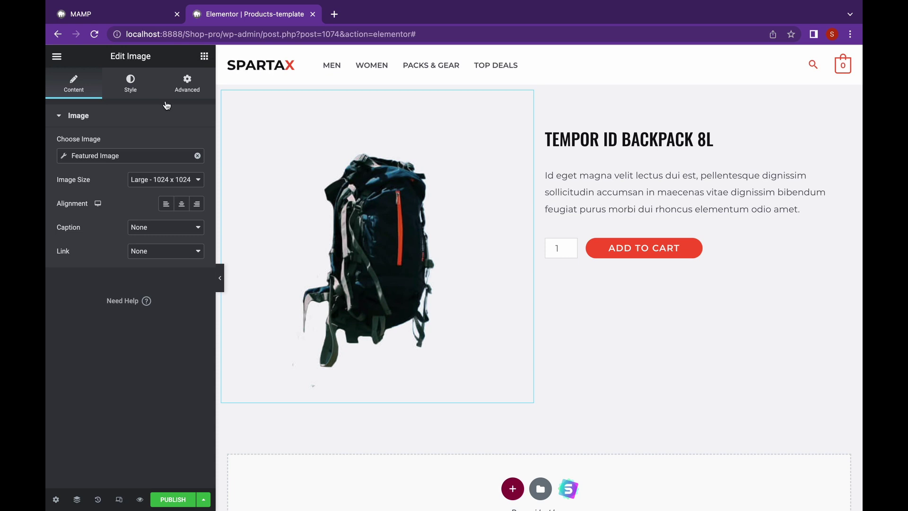
{"action": "left_click", "coordinate": [204, 56]}
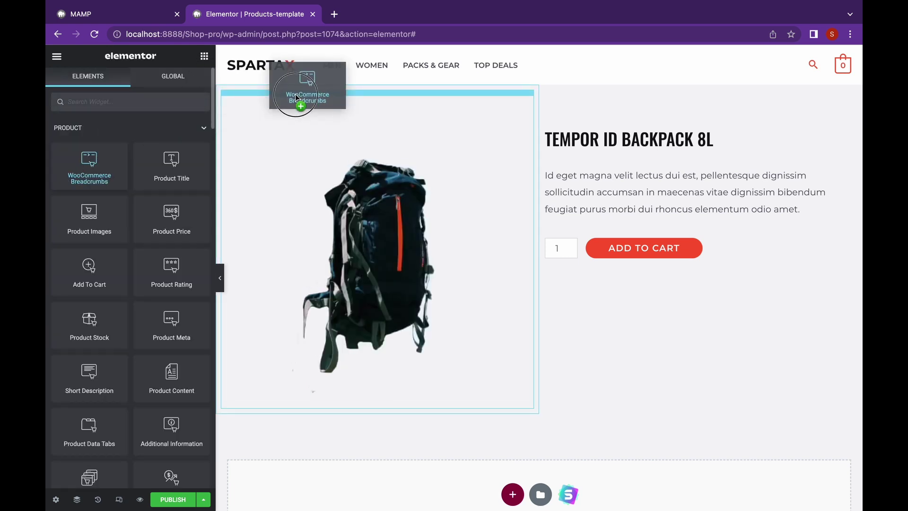